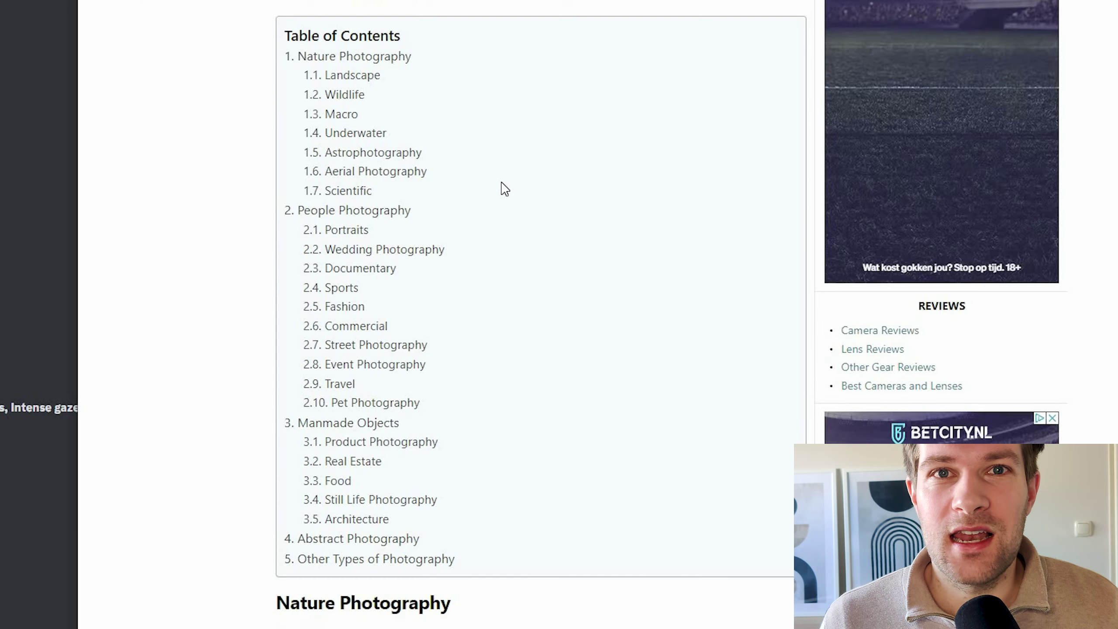
- Fill the imagine prompt with the template "type of photography, lens, distance, subject, direction, type of film, aspect" and select its first element
scroll(502, 188, up, 2)
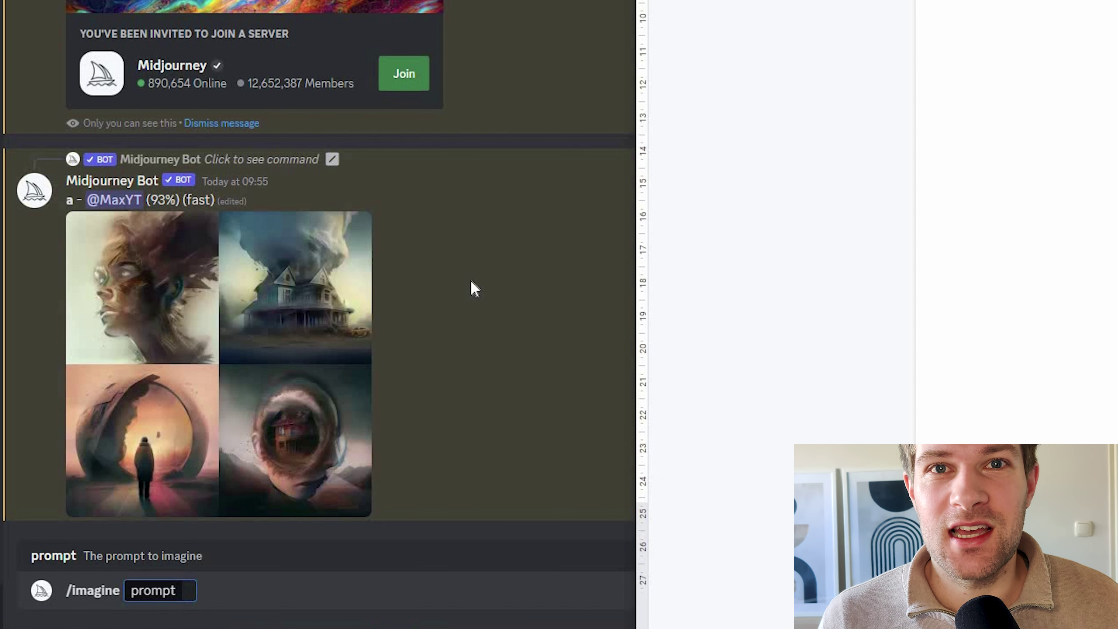
click(470, 278)
text(type of photography, lens, distance, subject, direction,  type of film, aspect)
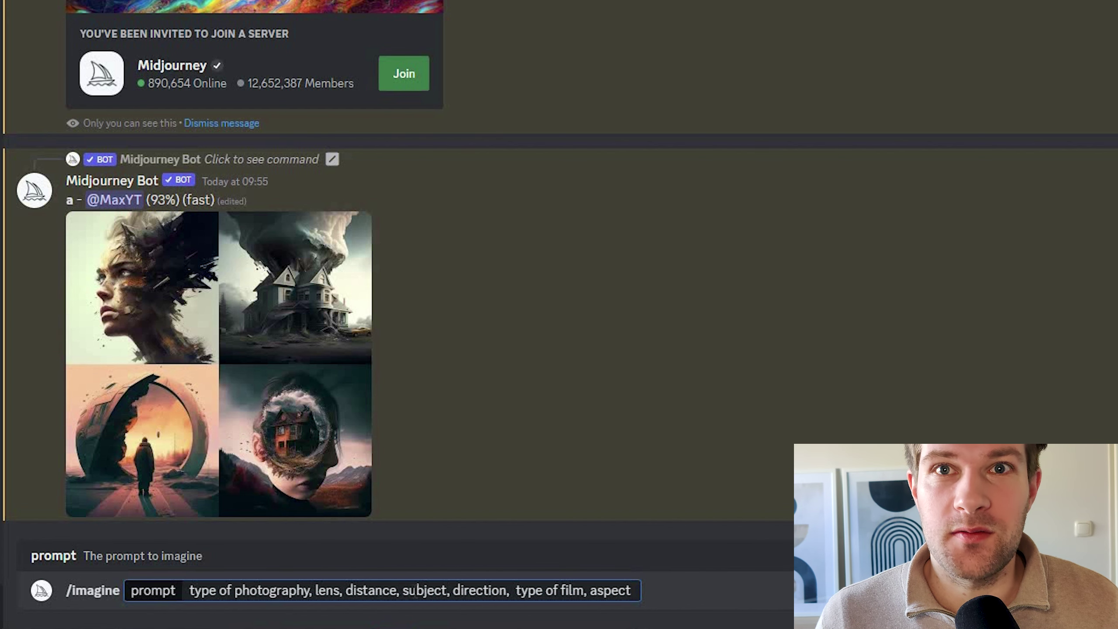
drag(190, 590, 342, 590)
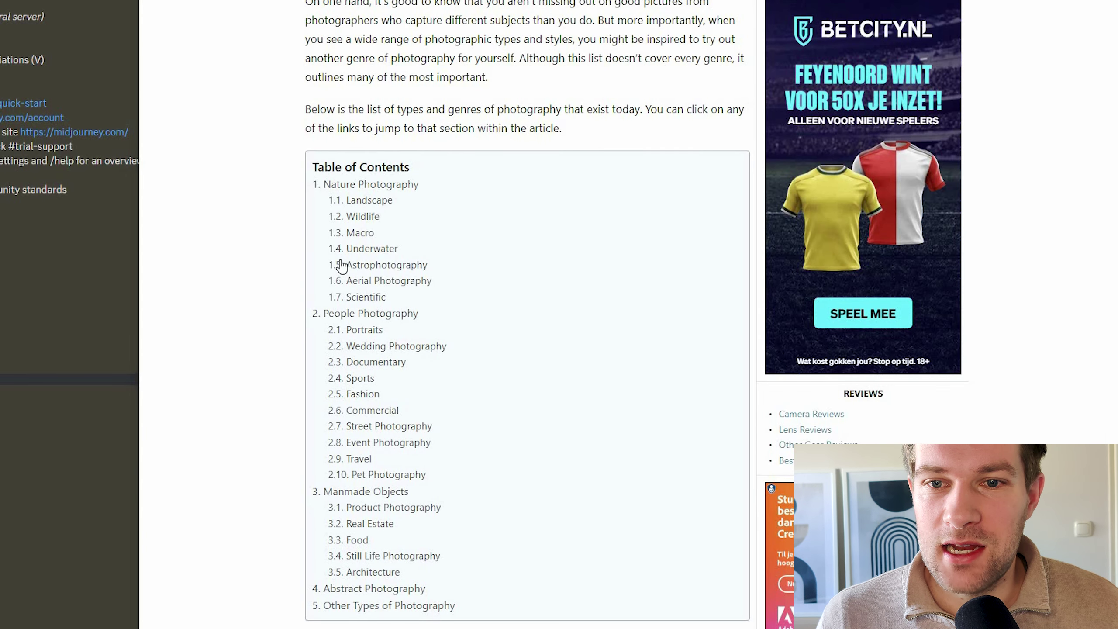
- Look up the Astrophotography section in the photography types article and select the genre name "astrolandscape" photography
click(397, 265)
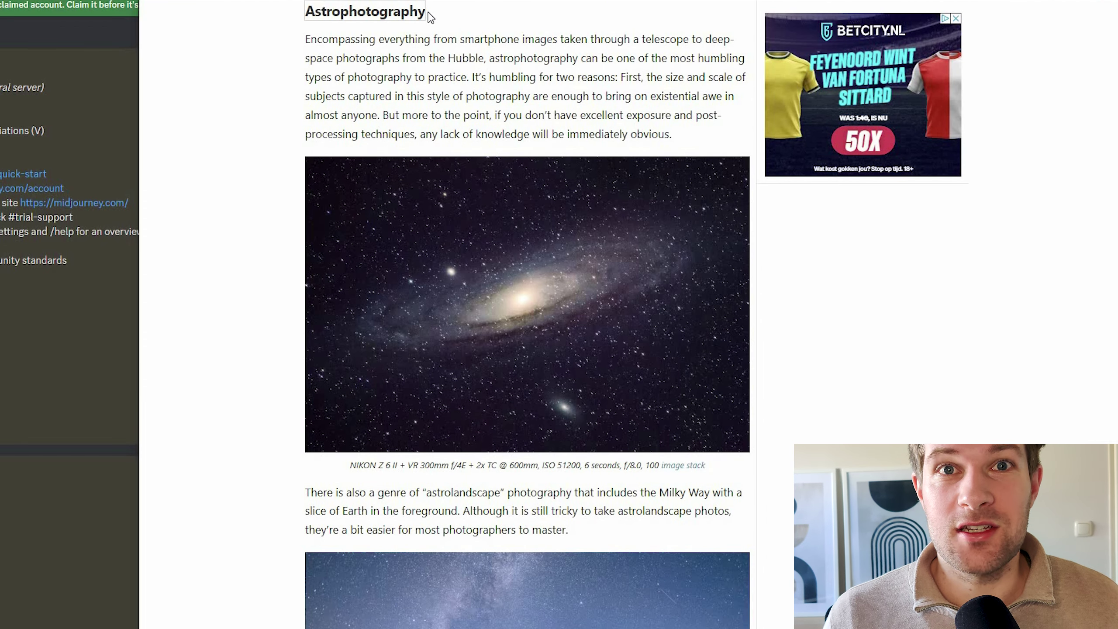
scroll(334, 156, down, 6)
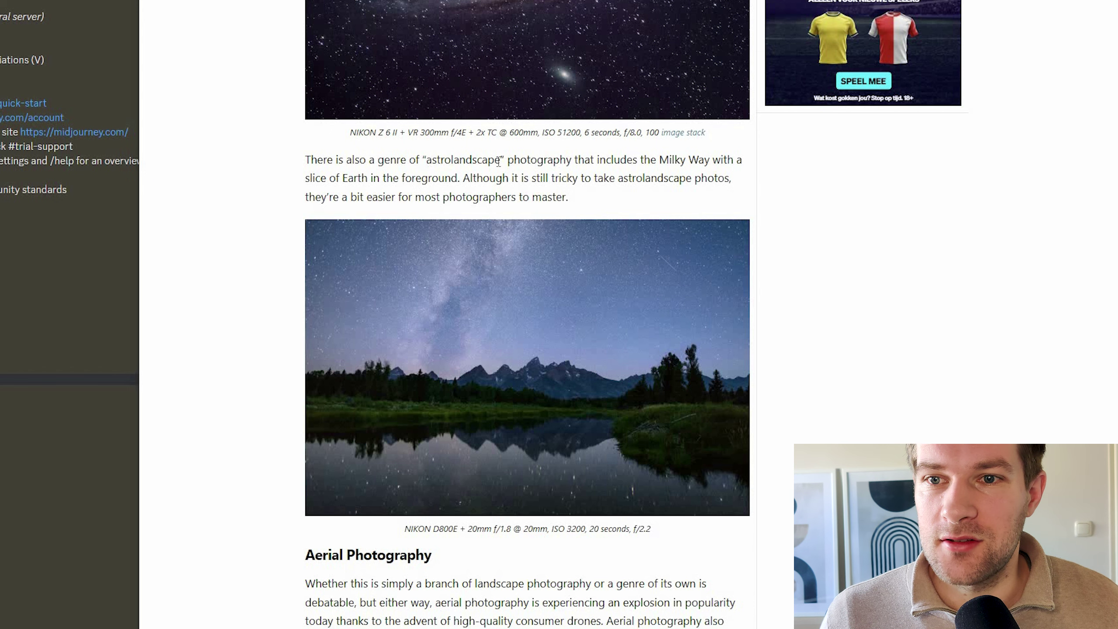
drag(427, 161, 571, 162)
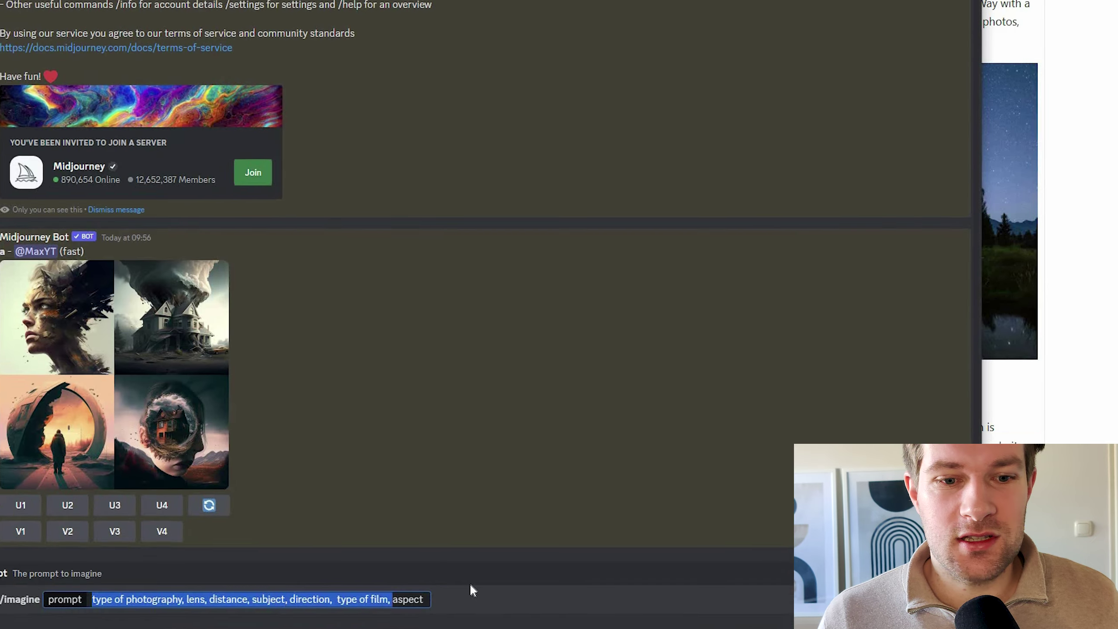
- Replace the template with the prompt "astrolandscape photography", generate the images, and view the resulting grid enlarged
text(astrolandscape photography)
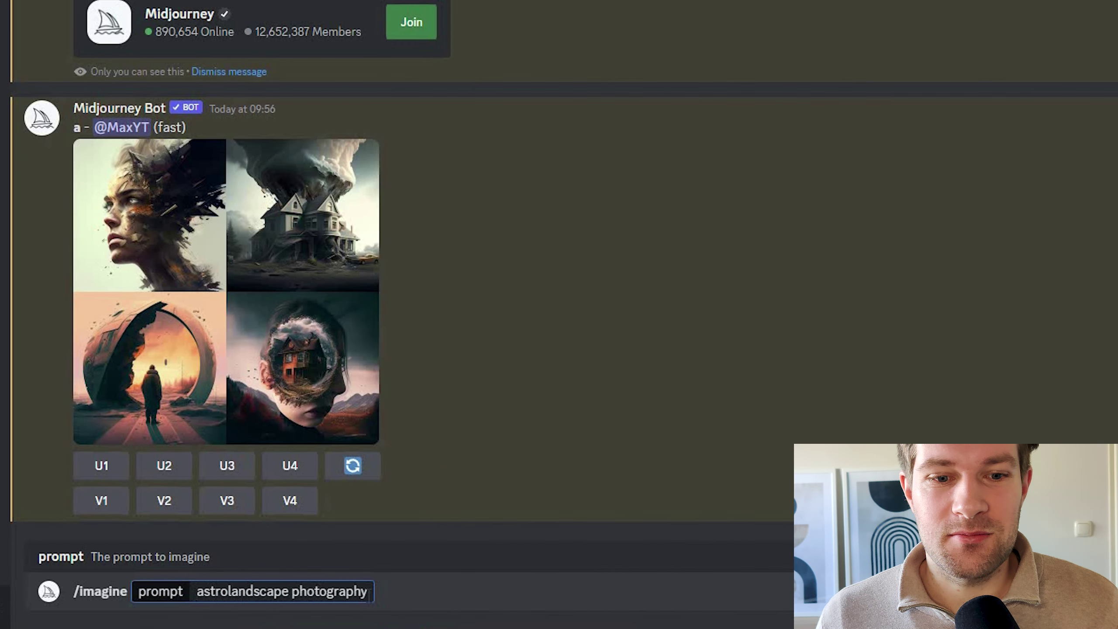
key(Return)
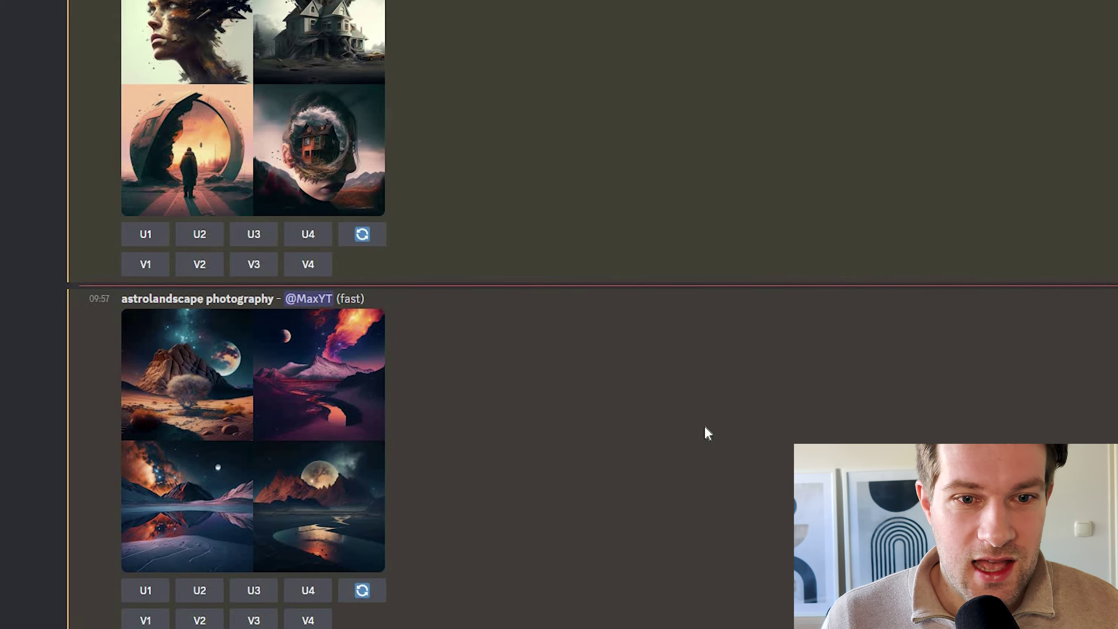
click(347, 337)
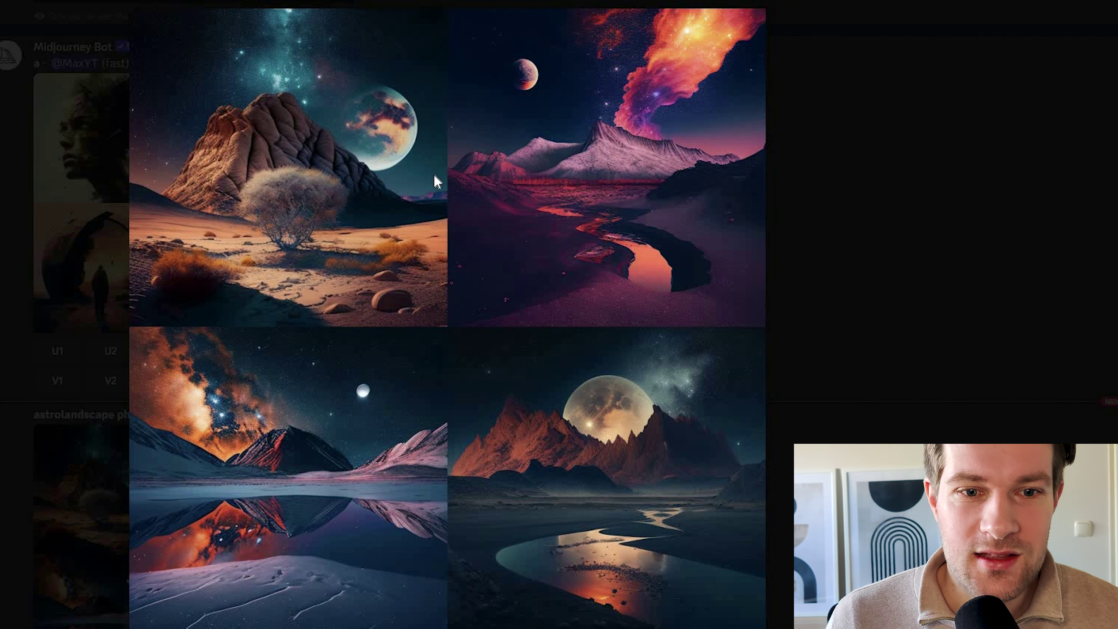
click(14, 542)
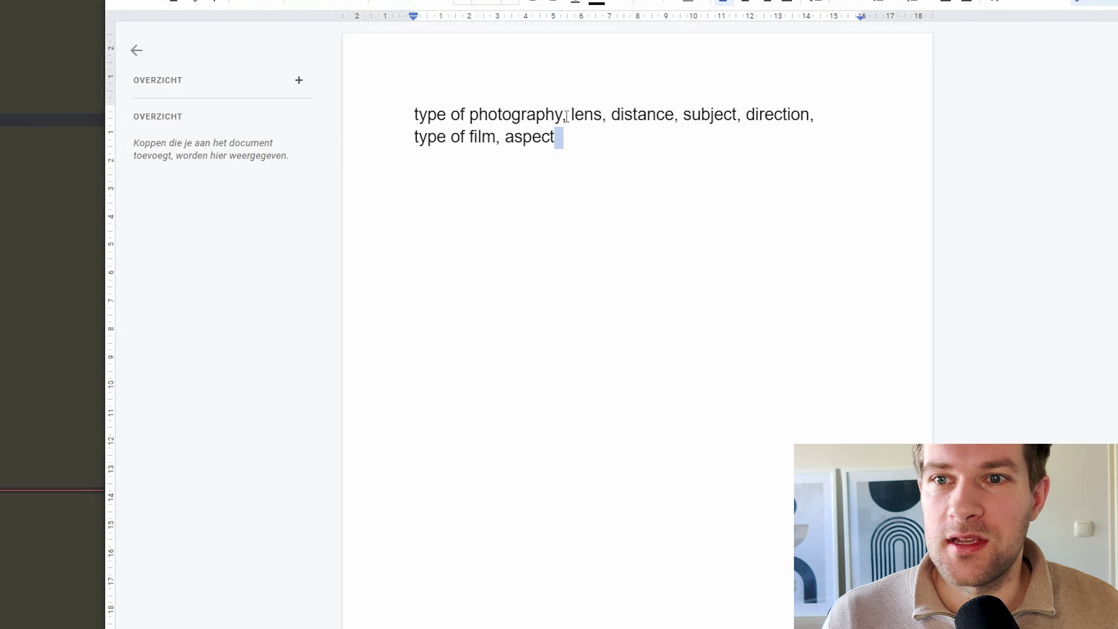
- Review the common lens sizes and specs, from the 16mm lens onward, in the MasterClass camera lens article
drag(414, 116, 529, 116)
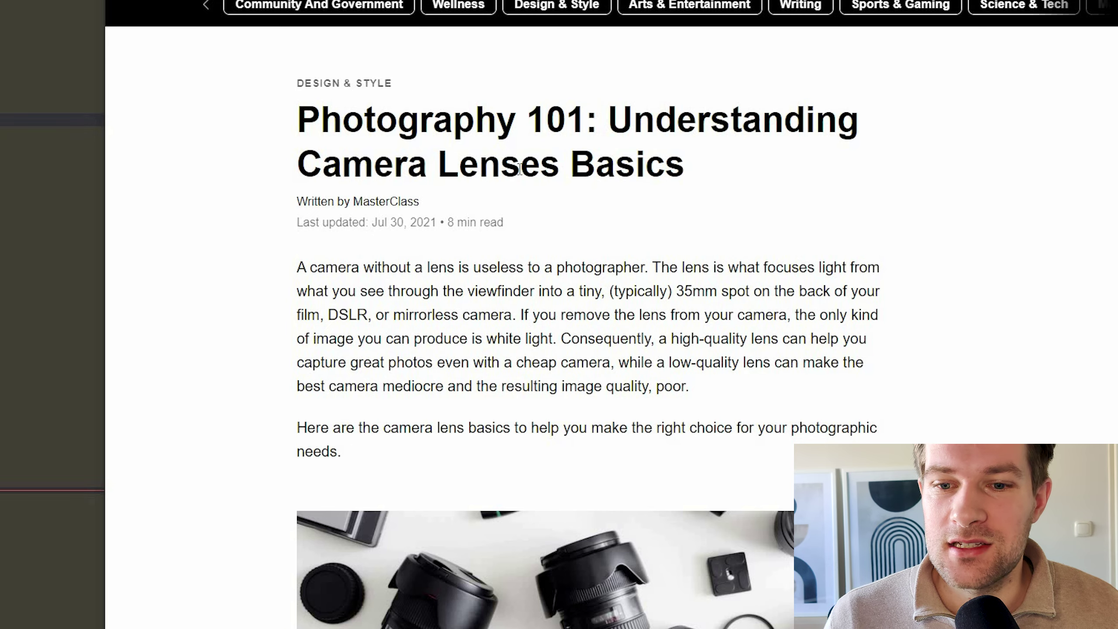
scroll(519, 169, down, 20)
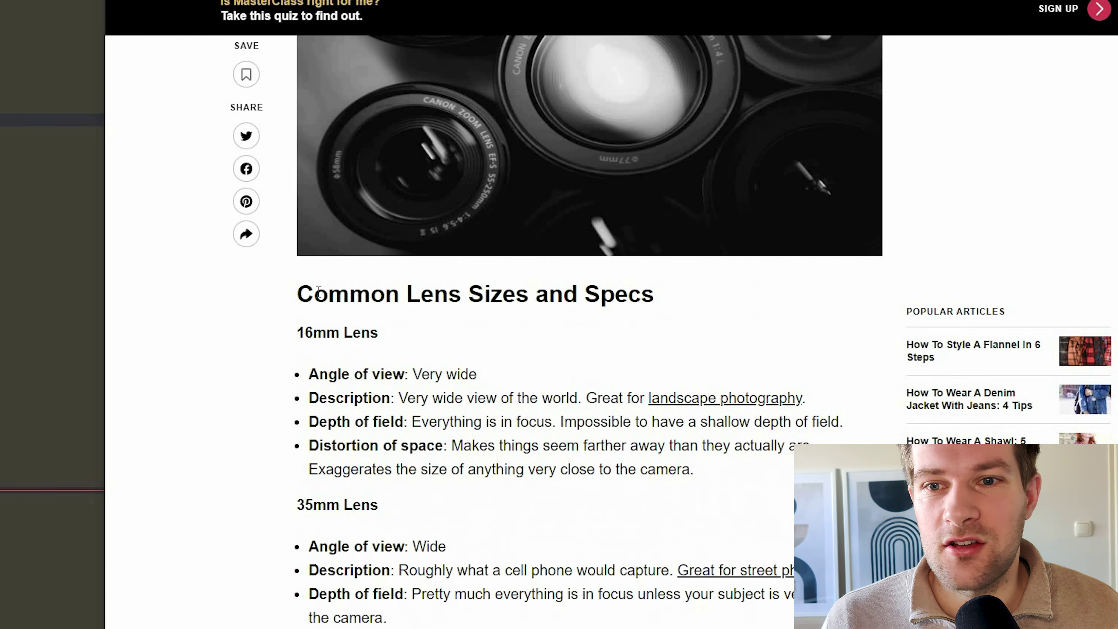
scroll(393, 244, down, 3)
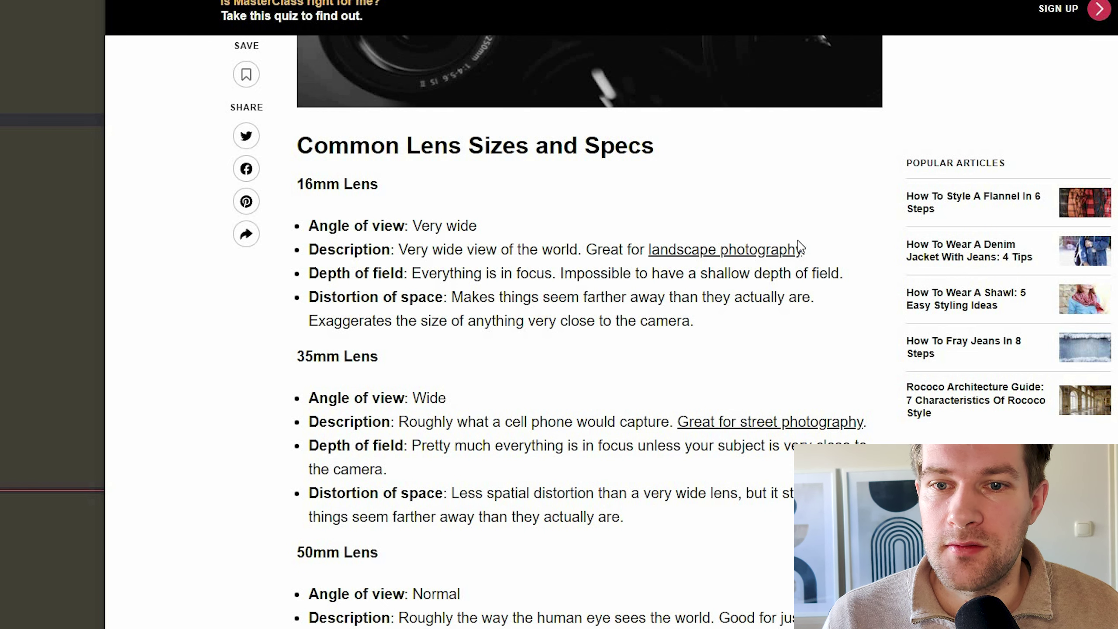
scroll(799, 247, down, 3)
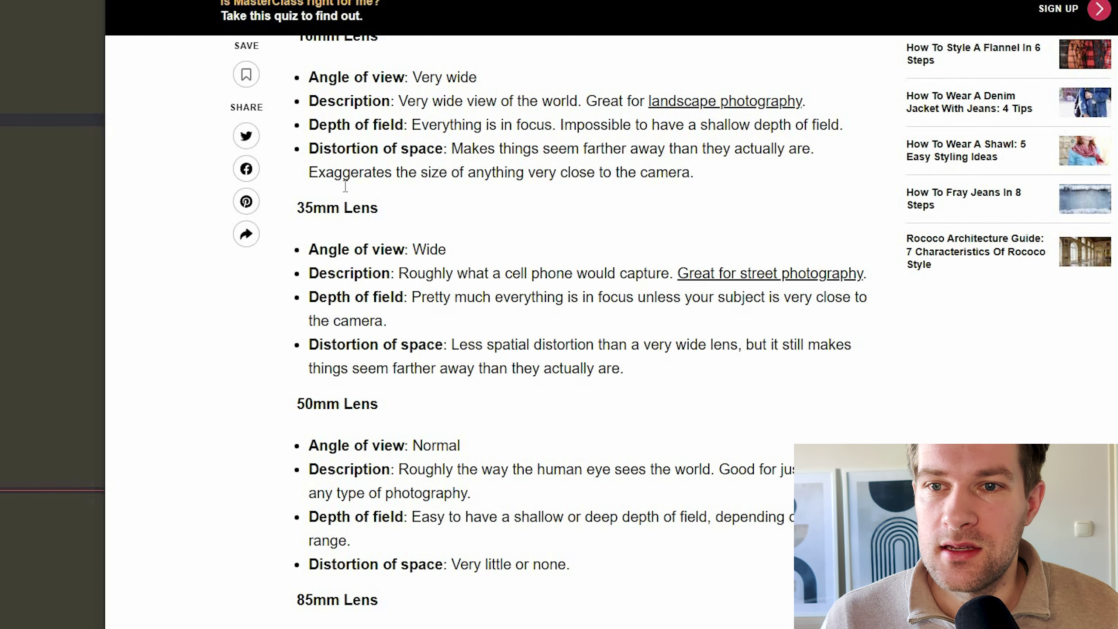
scroll(349, 185, down, 5)
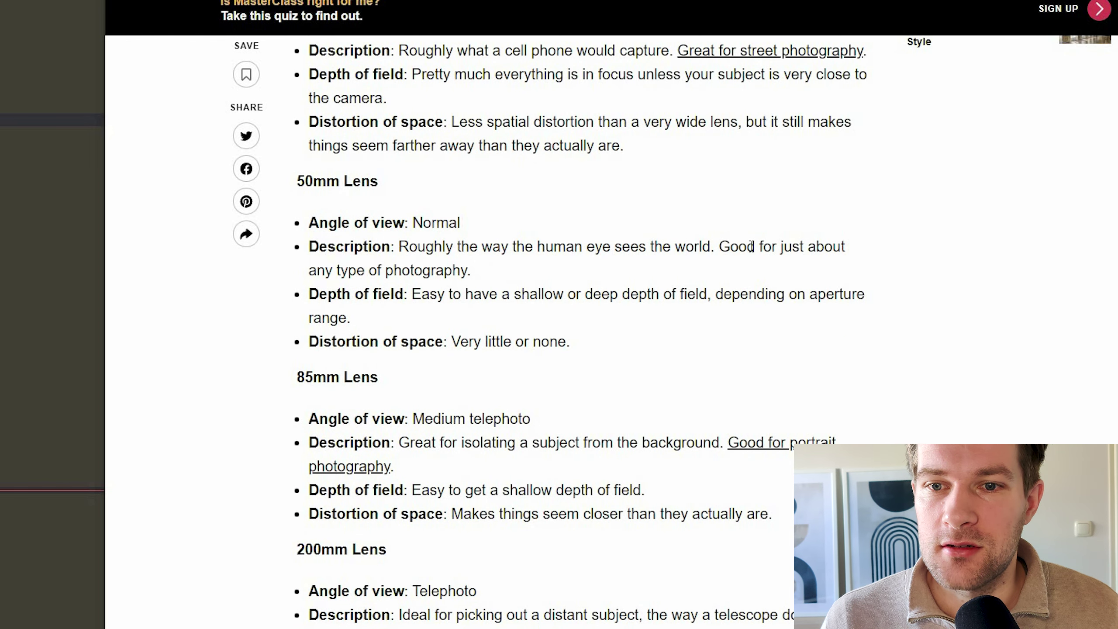
scroll(410, 410, down, 5)
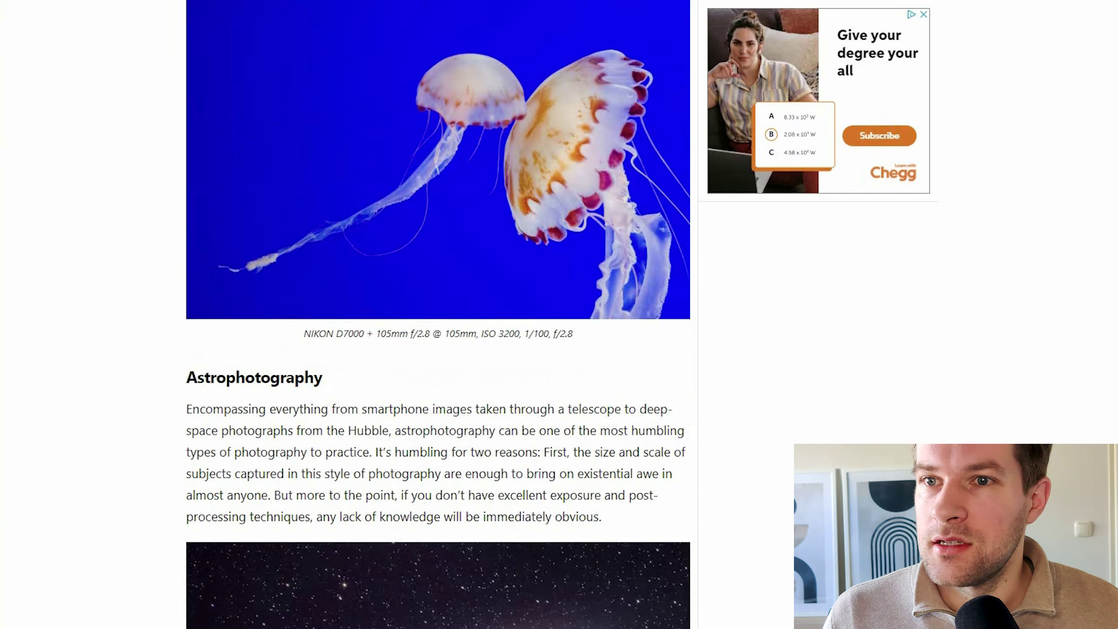
- Open the Portraits section of the photography types article and check the lens details in the example photo's caption
scroll(438, 309, up, 10)
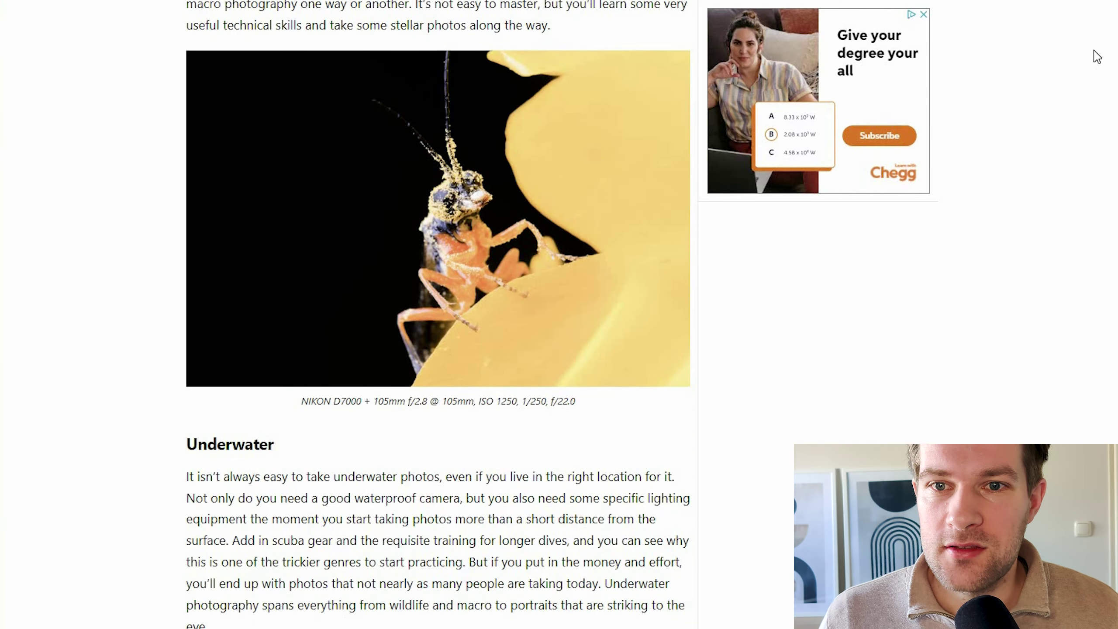
scroll(224, 253, up, 8)
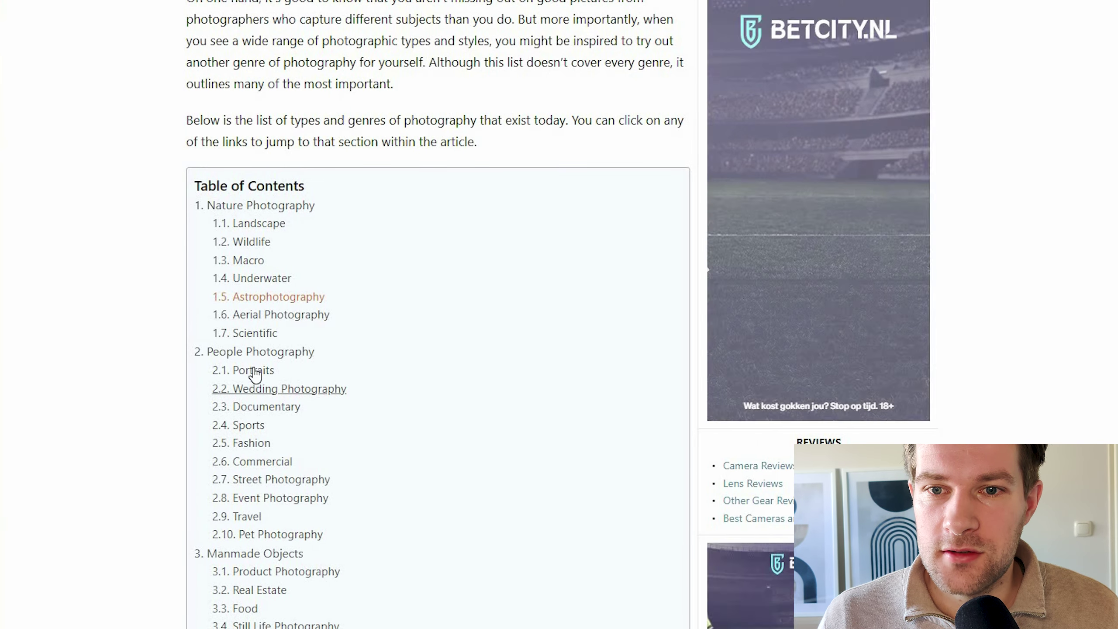
click(256, 371)
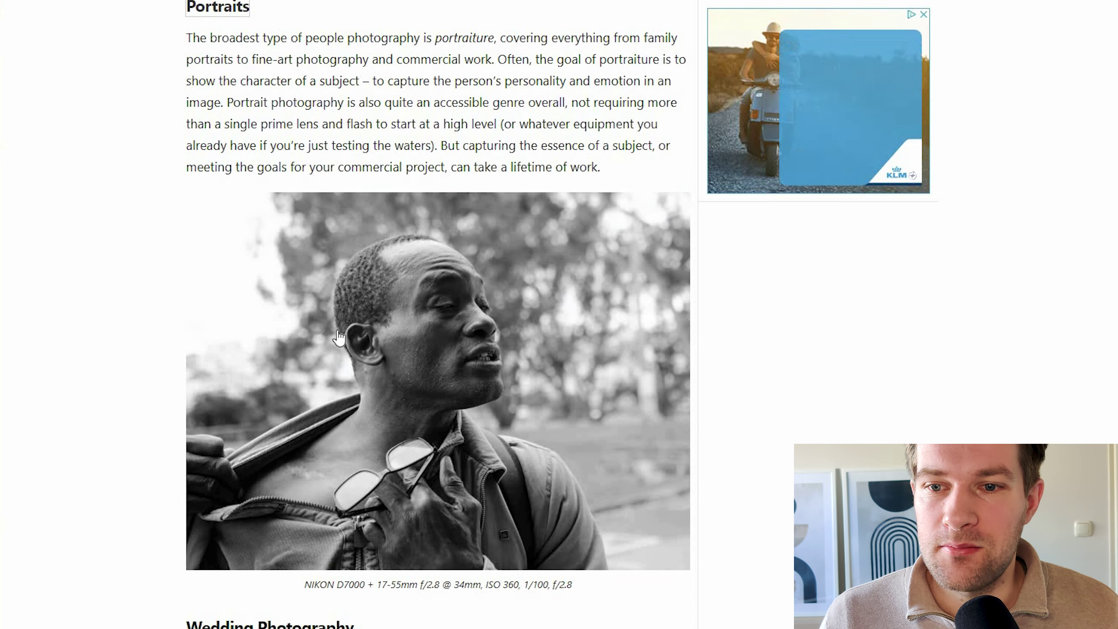
double_click(467, 586)
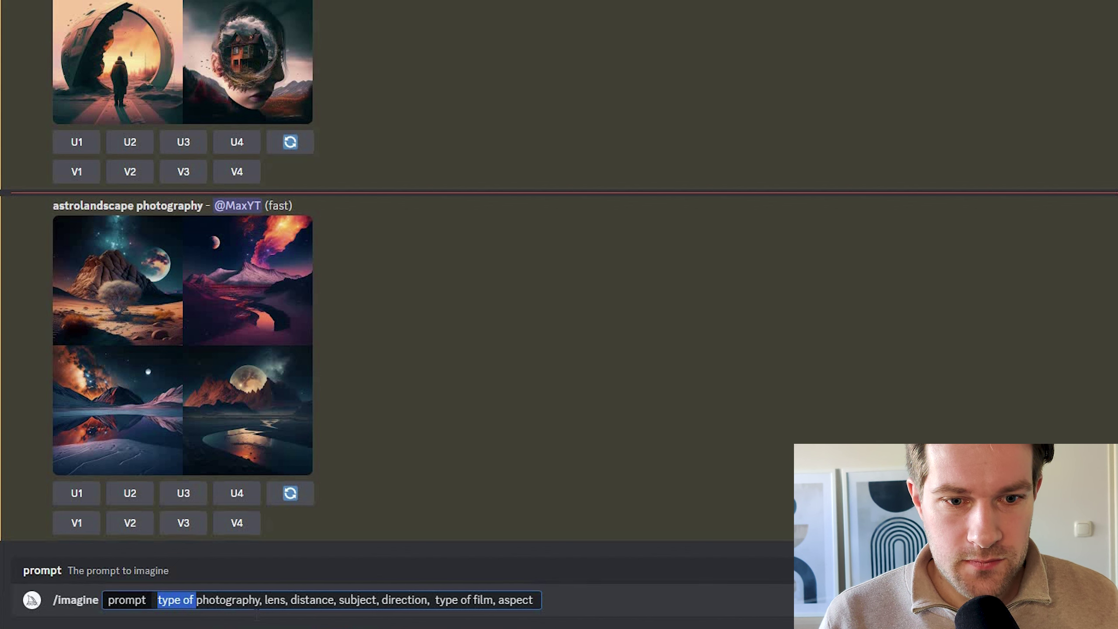
- Generate images from the prompt "portrait photography, 34mm lens" and view the resulting grid
text(portrait)
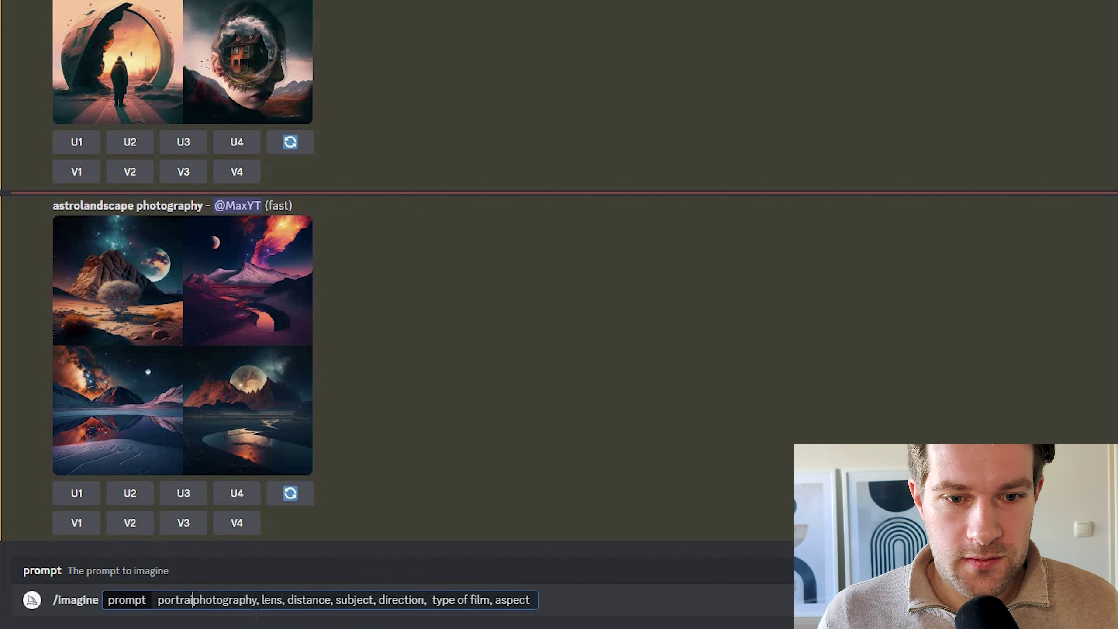
click(266, 599)
text(34mm)
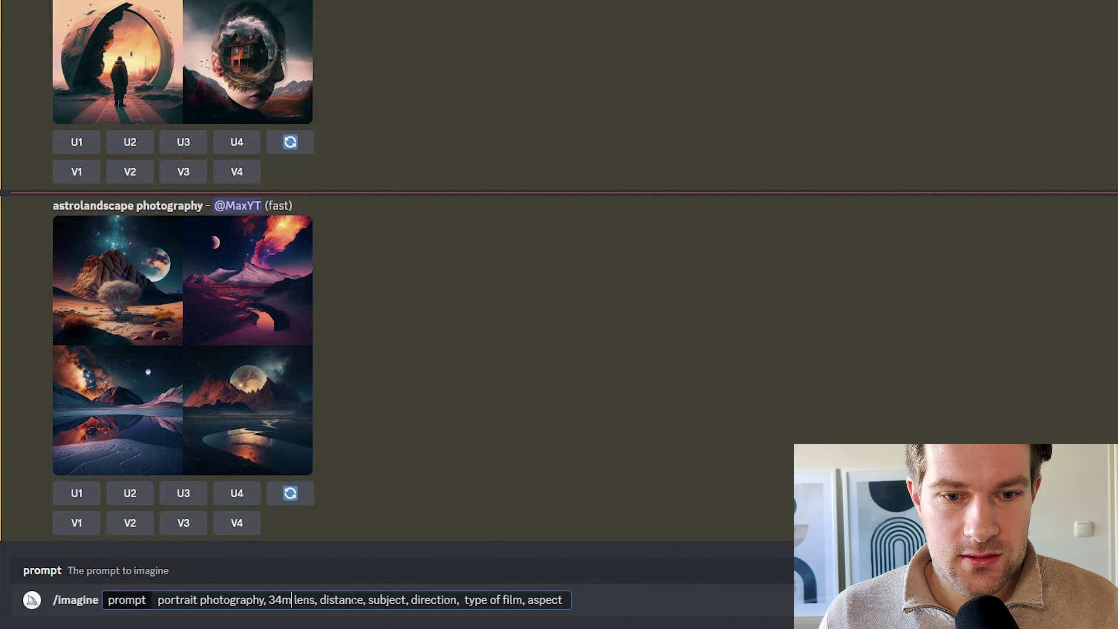
key(shift+End)
key(BackSpace)
key(Return)
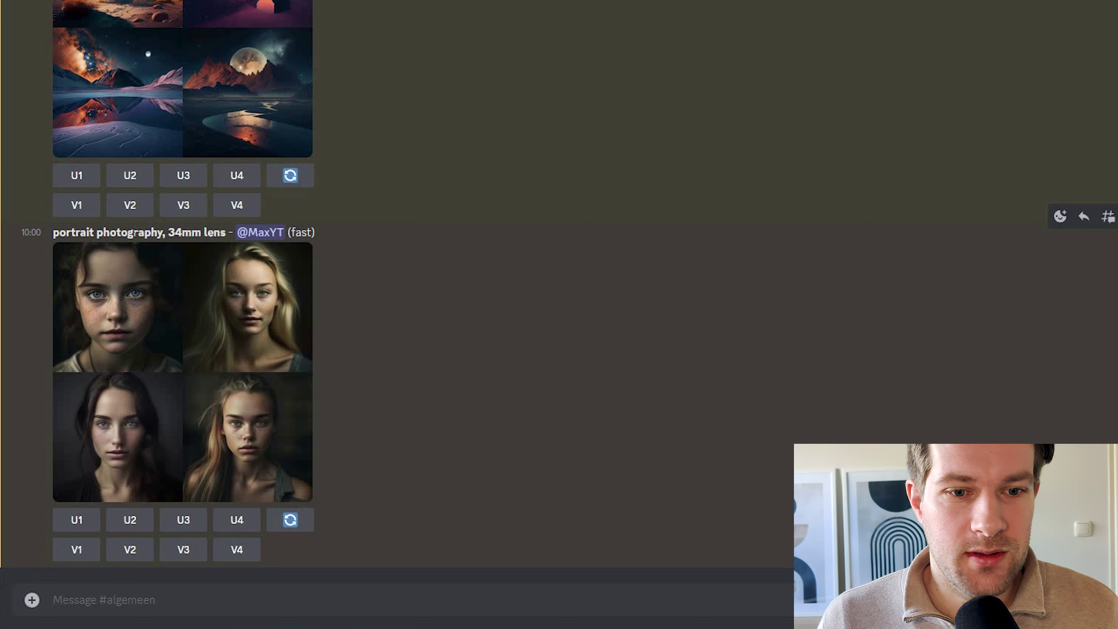
click(247, 328)
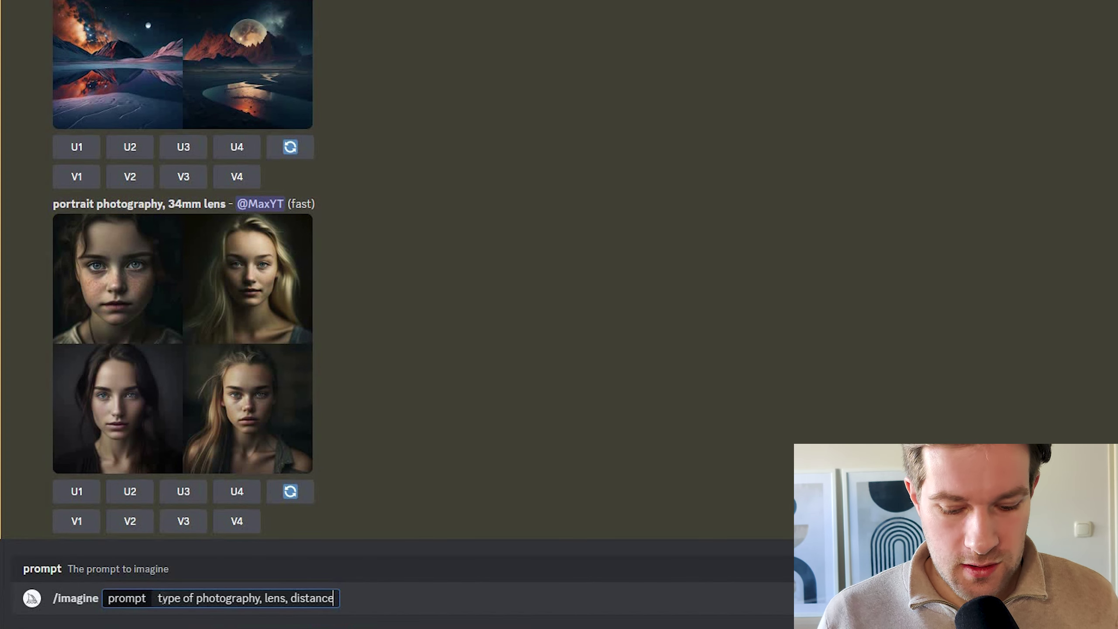
- Set the photography type in the new prompt template to "potrait" and consult the lens article for a lens size
drag(194, 598, 157, 598)
text(potrait)
scroll(909, 144, up, 5)
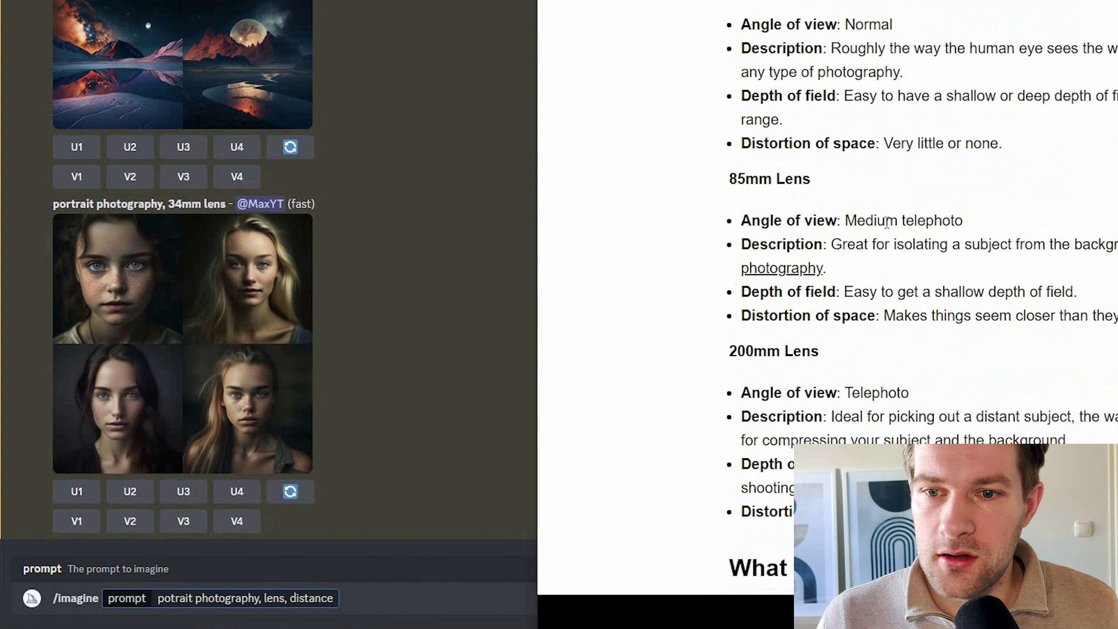
scroll(869, 141, up, 4)
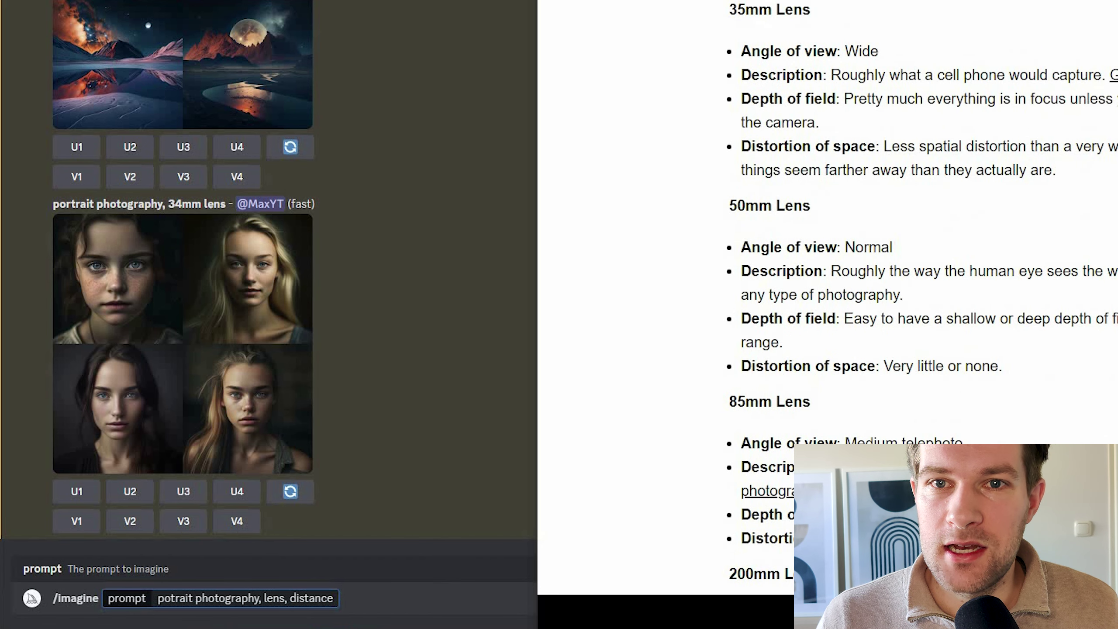
scroll(846, 153, up, 1)
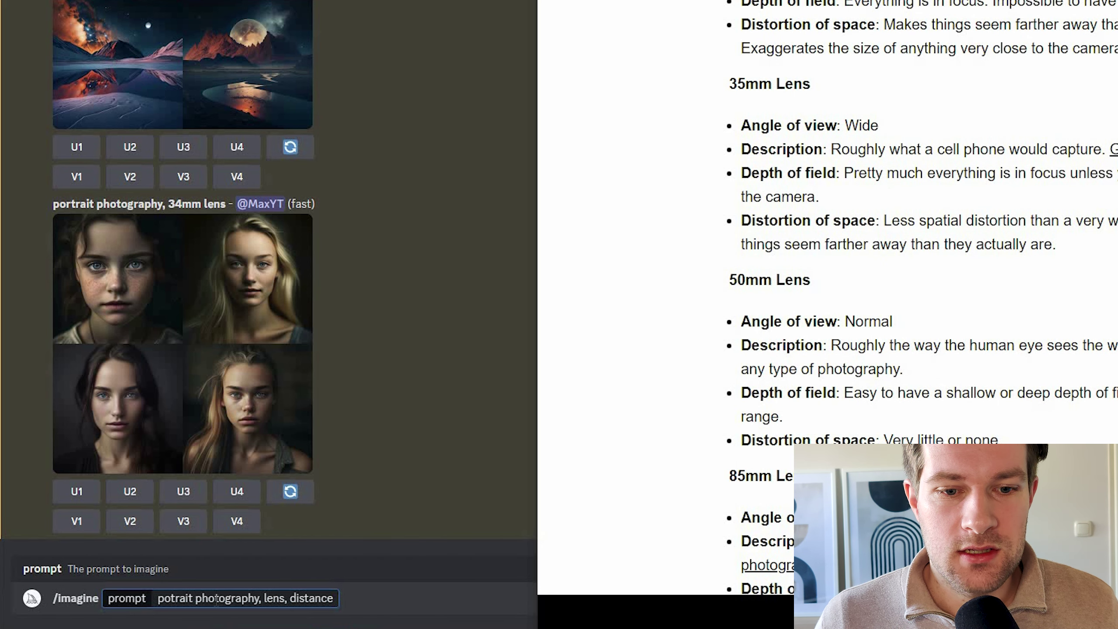
- Set the prompt's lens to 16mm and its distance to "full body", and generate the images
click(264, 598)
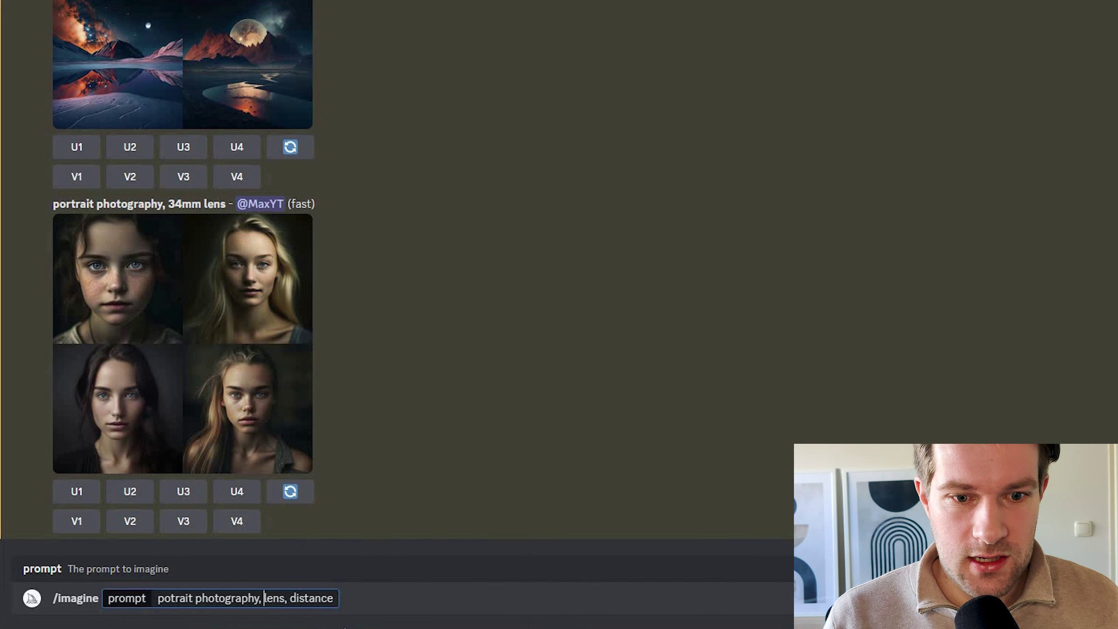
text(16mm)
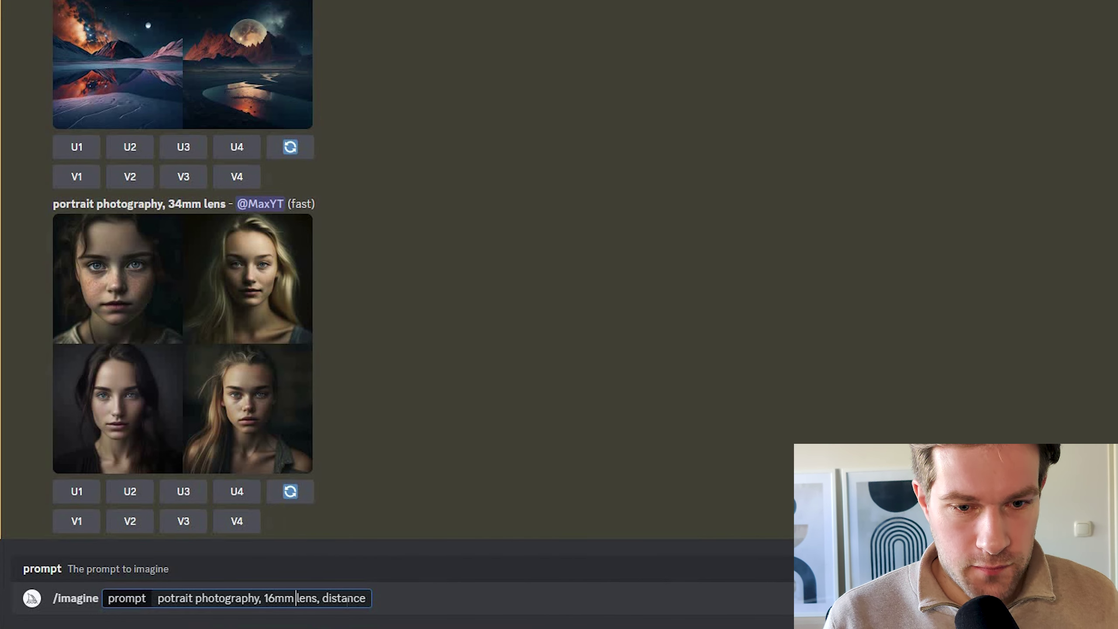
key(ctrl+BackSpace)
text(full body)
key(Return)
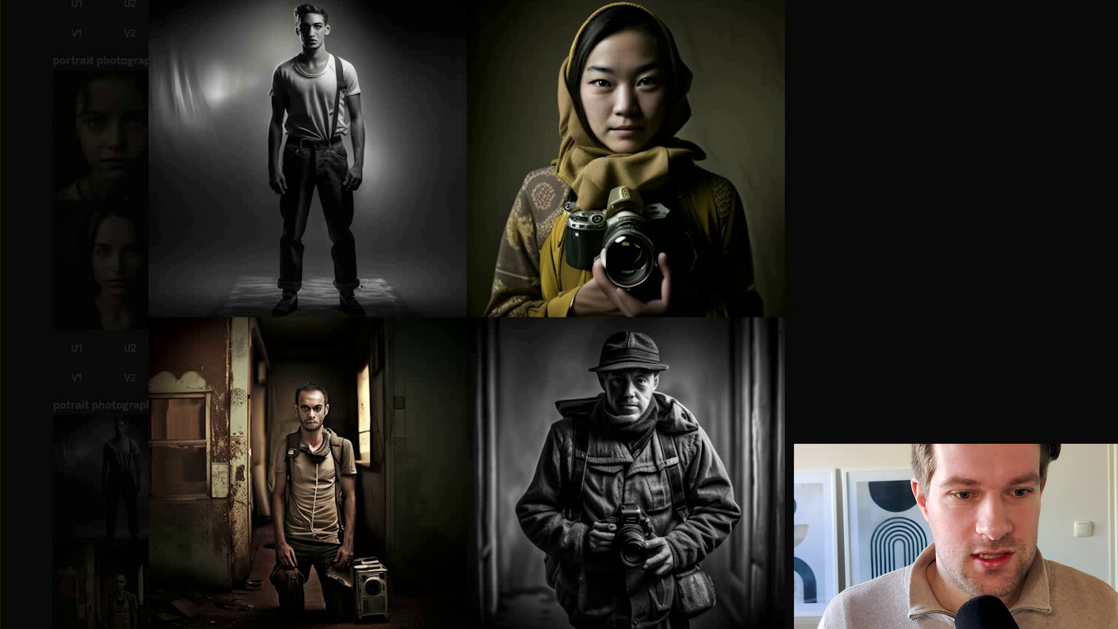
- Close the enlarged grid and upscale the third image of the 16mm full body result
key(Escape)
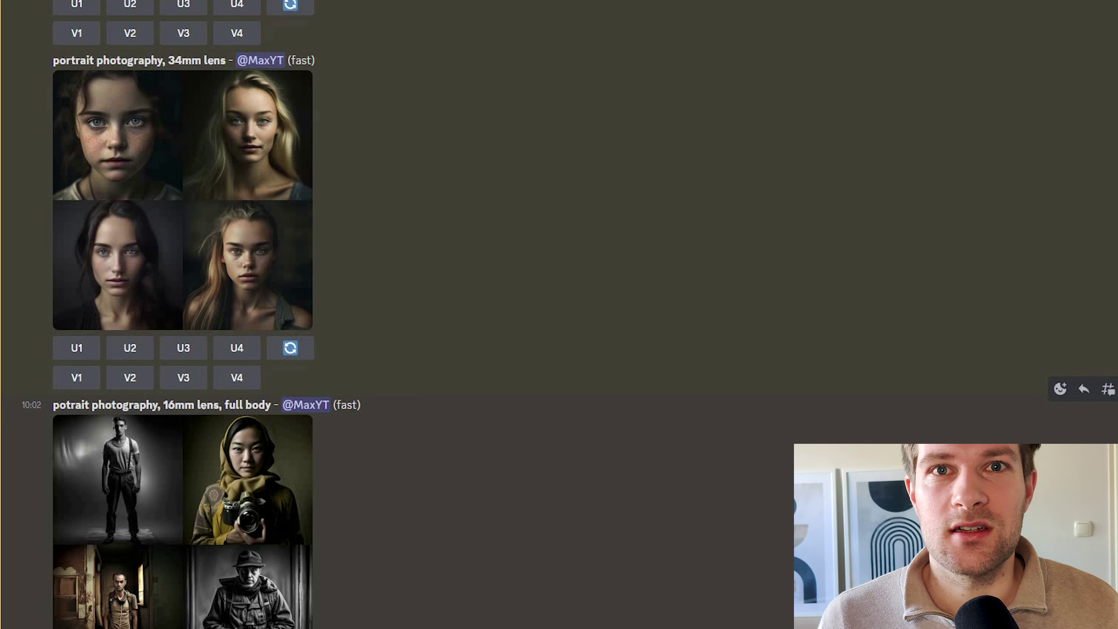
scroll(396, 309, down, 3)
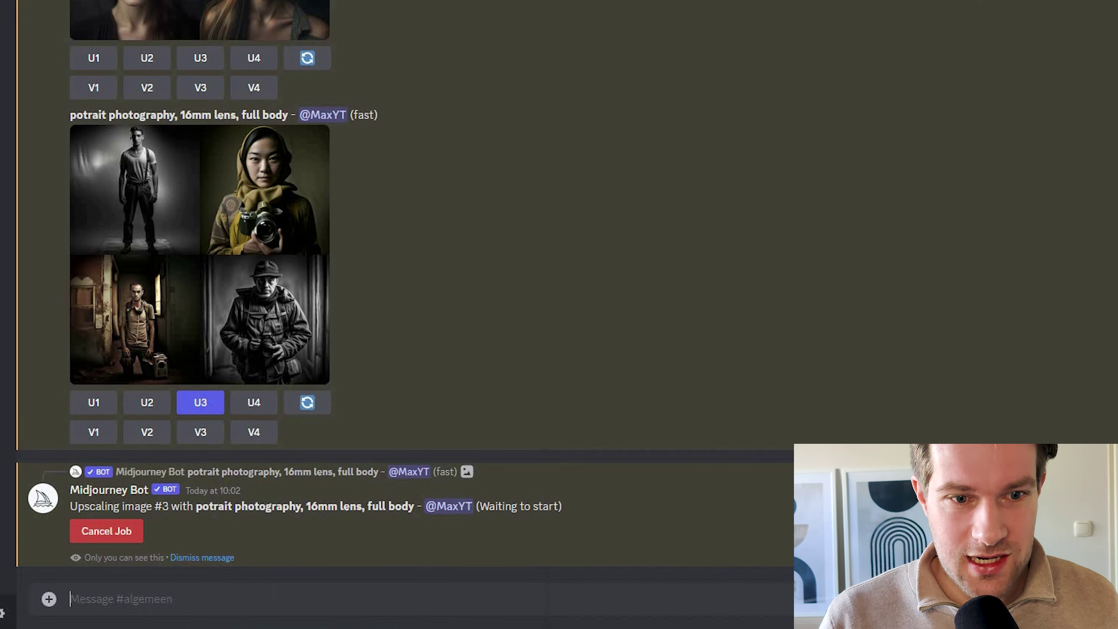
- Start a new imagine prompt from the template, with the photography type set to "street photography" and the lens to 50mm
text(/im)
key(Tab)
text(type of photography, lens, distance, subject,)
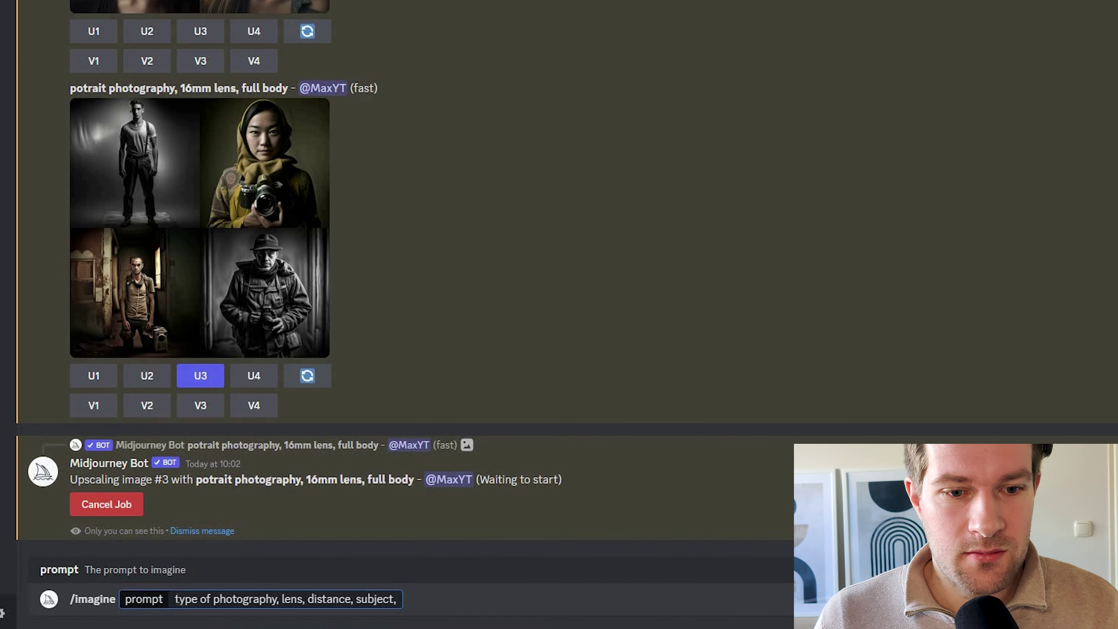
drag(175, 598, 211, 598)
key(BackSpace)
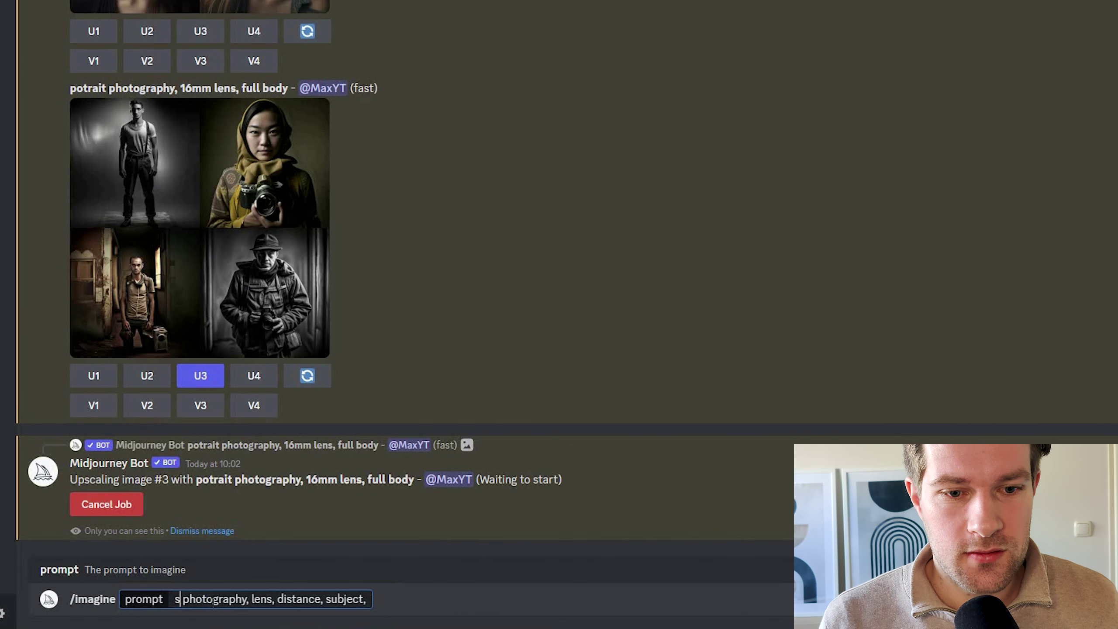
text(street)
click(266, 599)
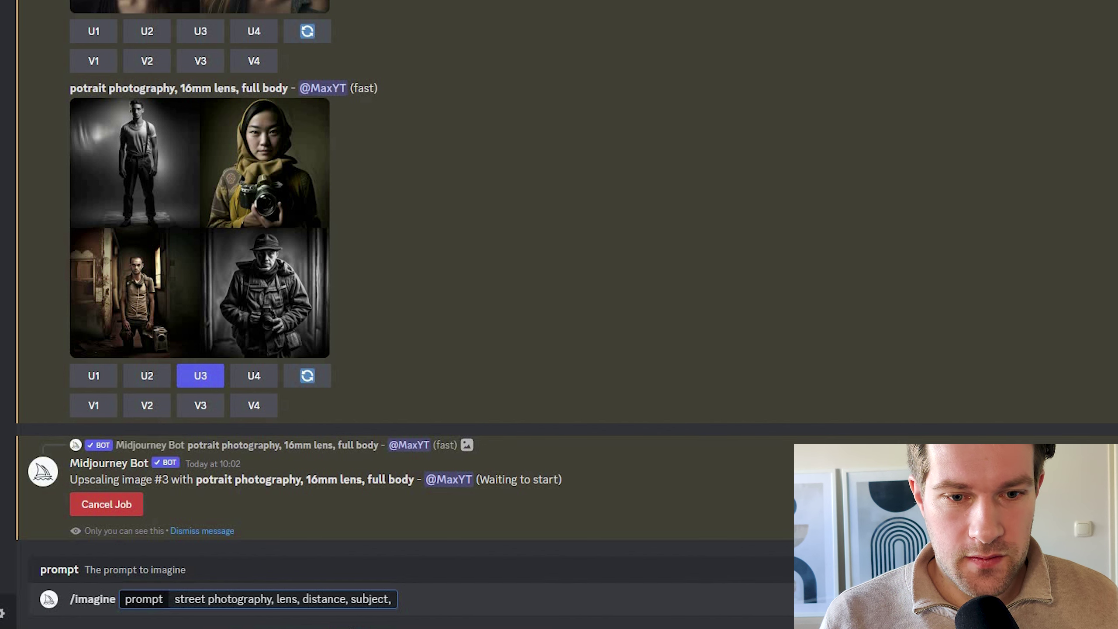
text(50mm)
- Set the distance to "full body" and the subject to "man sitting on hood of car", and generate the images
double_click(373, 598)
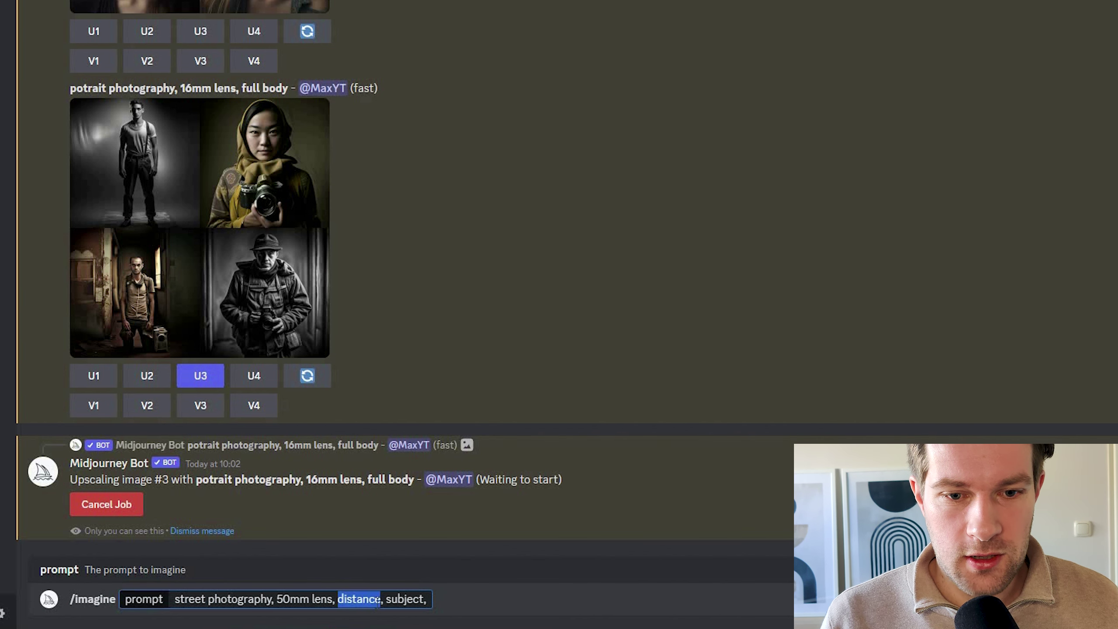
text(full)
double_click(377, 599)
text(body,)
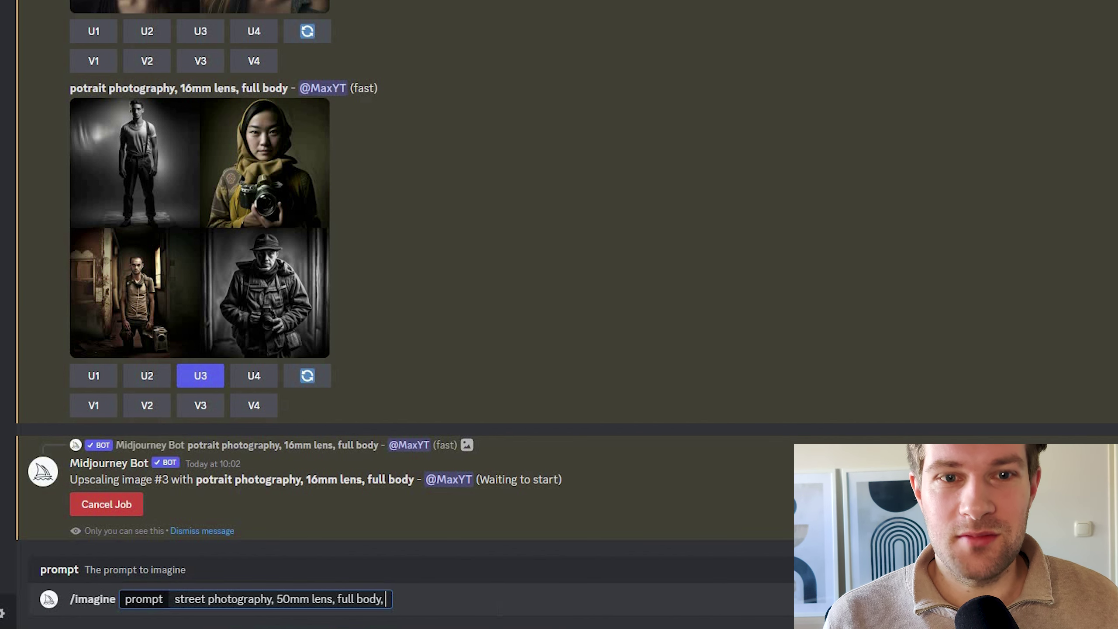
text( man sitting on)
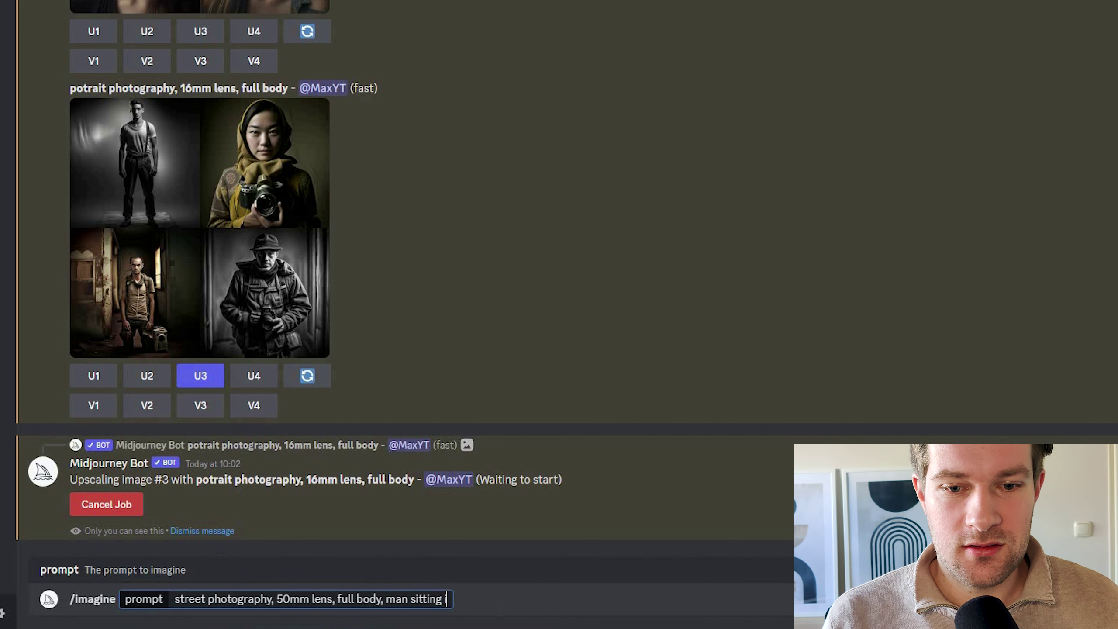
text( hood of car)
key(Return)
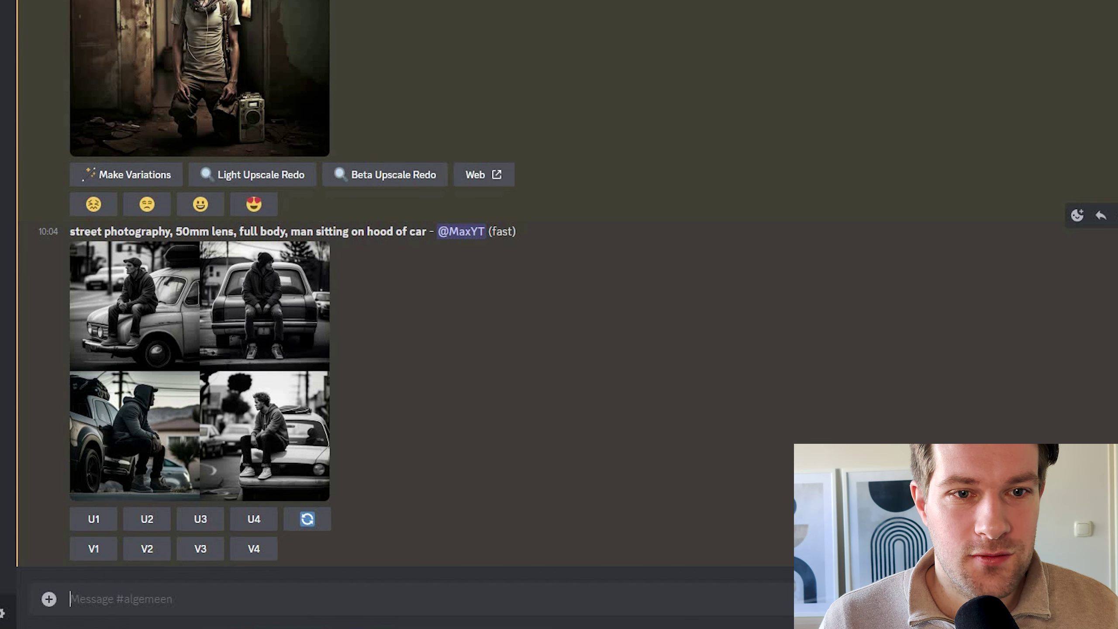
- View the enlarged image grid of the man sitting on the hood of the car
click(263, 287)
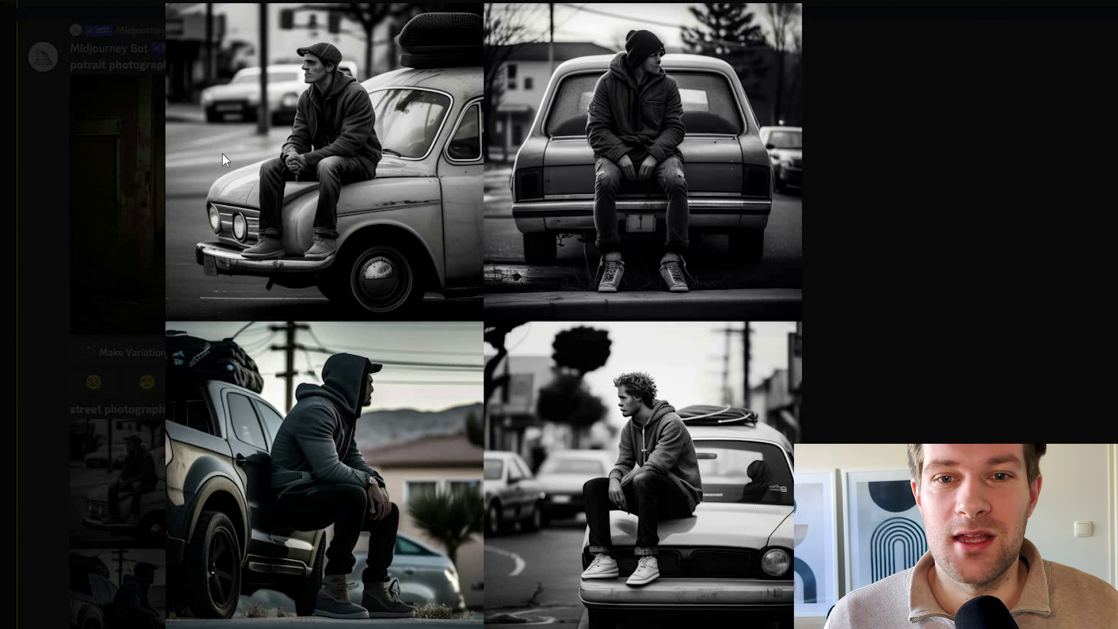
click(62, 256)
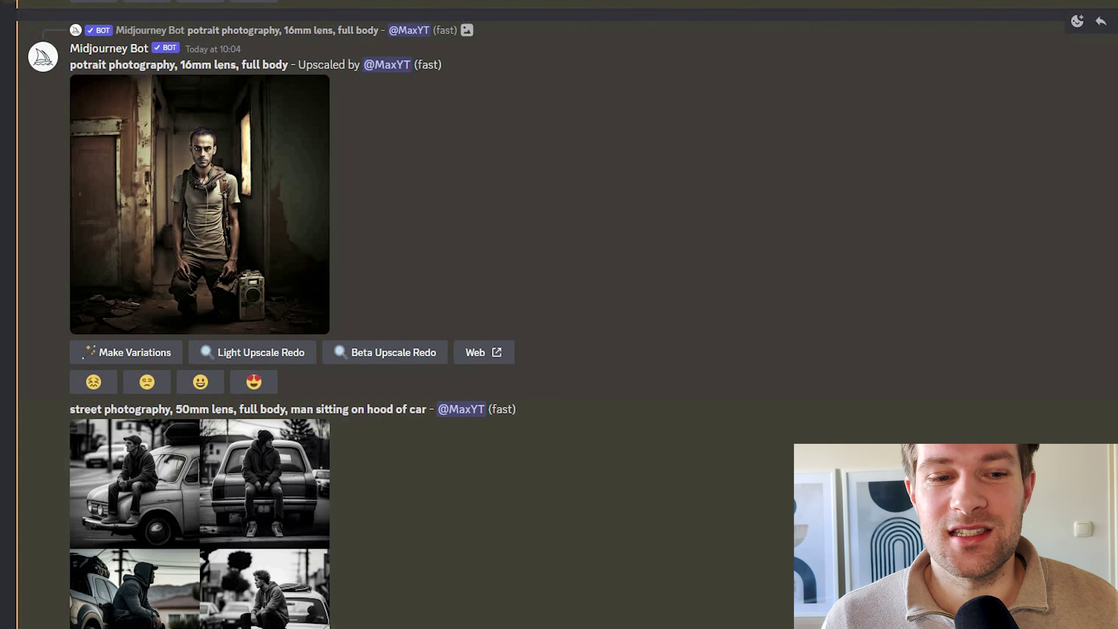
scroll(932, 277, down, 4)
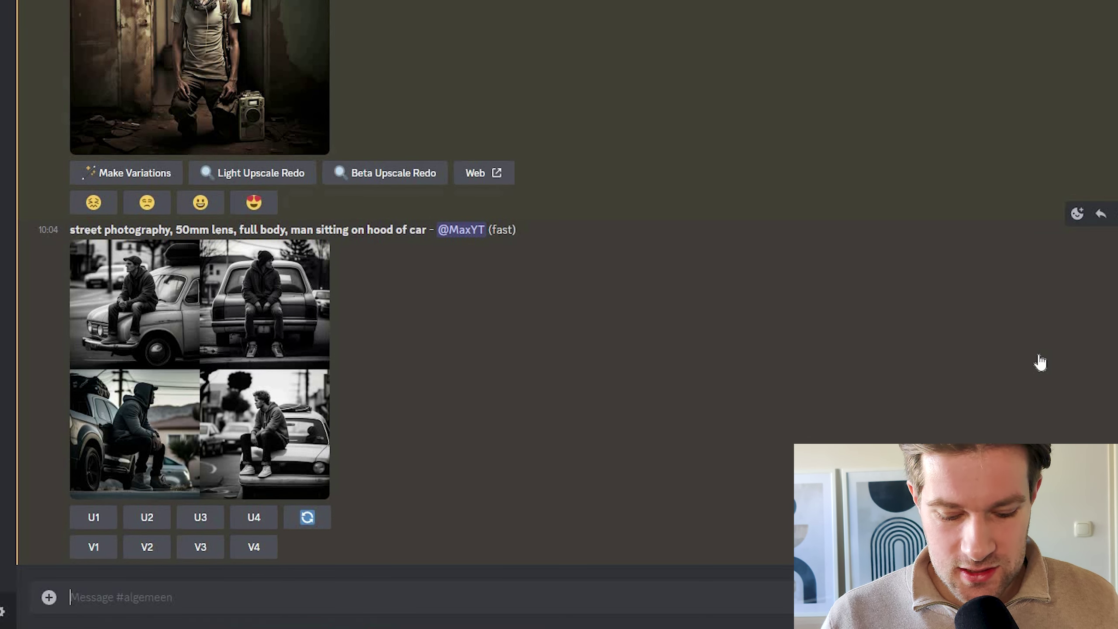
- Start a new imagine prompt with street photography, a 55mm lens and "full body" as the distance, keeping subject and direction placeholders
text(/im)
key(Tab)
text(street photography, 55mm lens, distance, subject, direction,)
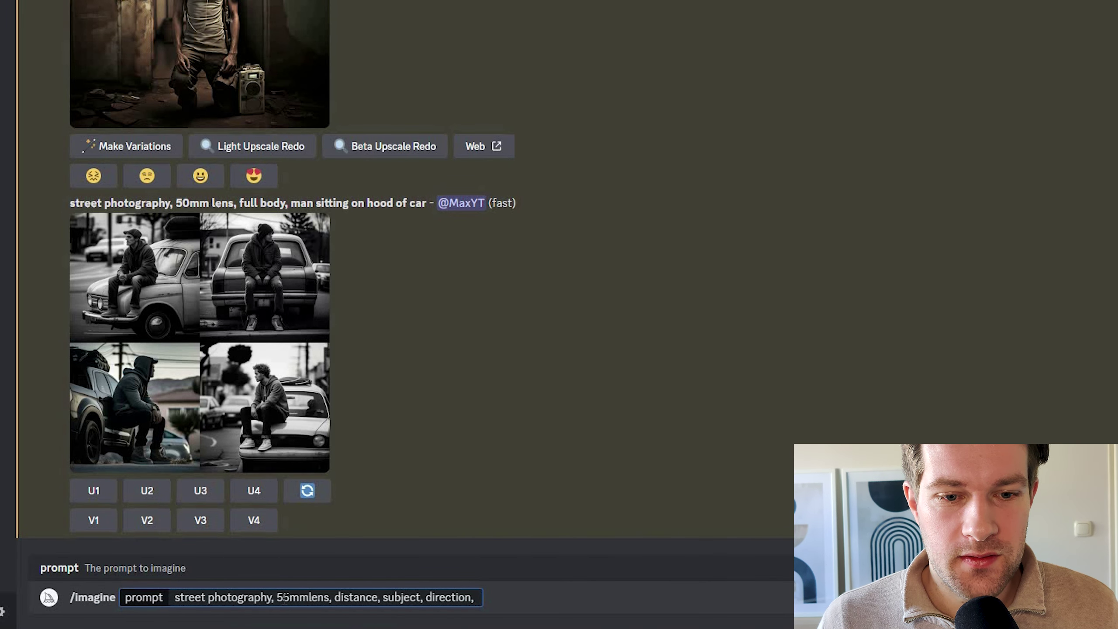
double_click(337, 596)
text(full body)
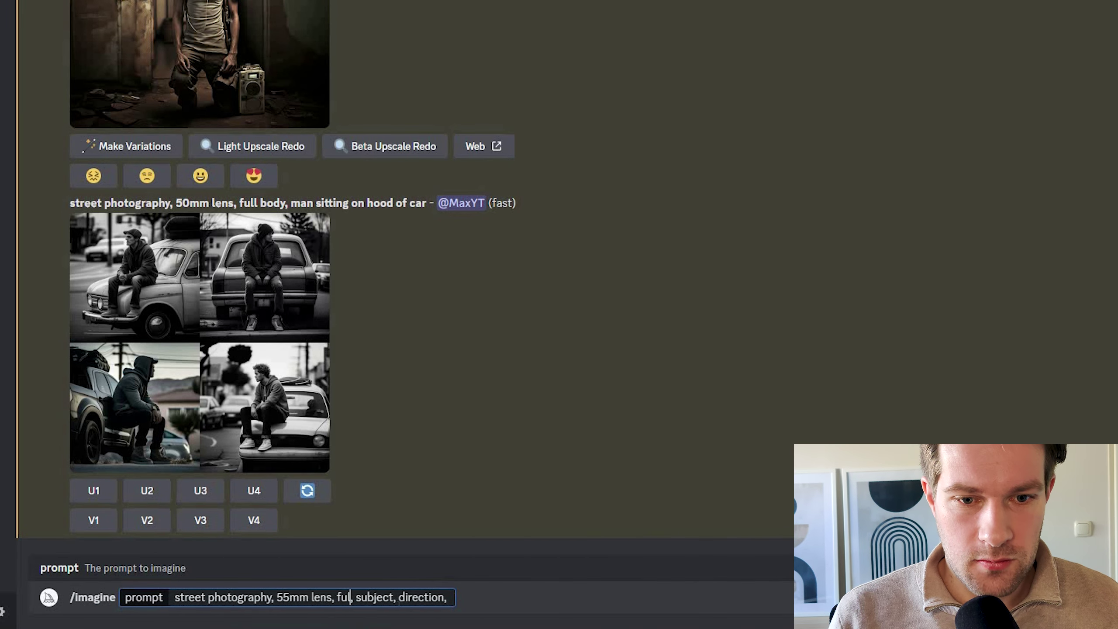
- Set the subject in the 55mm street photography prompt to "person on skateboard in new york"
double_click(399, 596)
text(person)
text( on skateboard in ne)
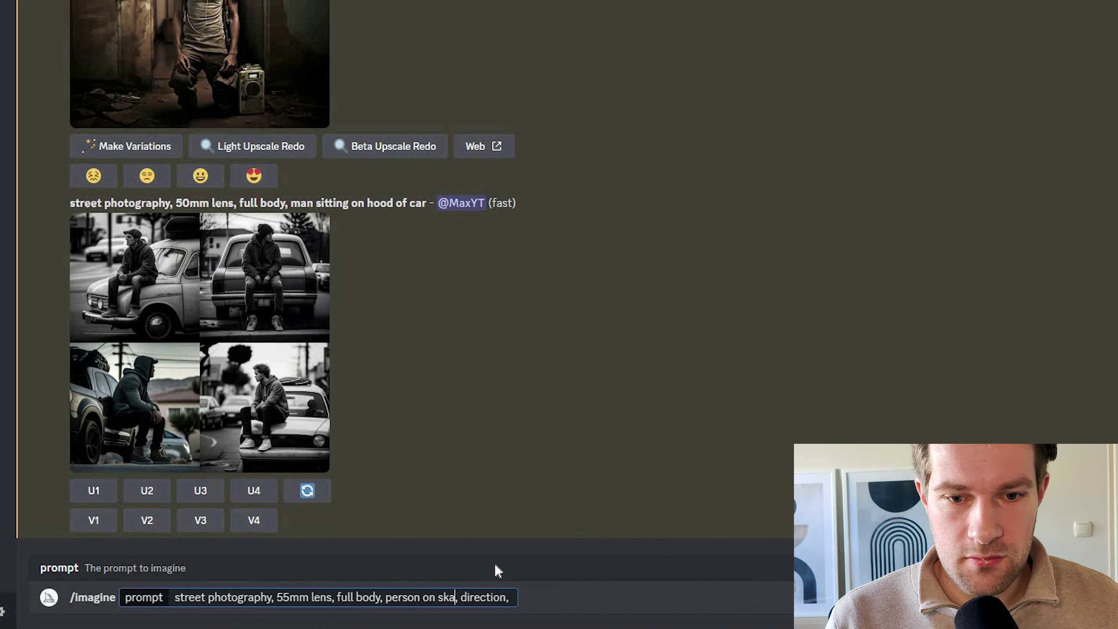
text(w york)
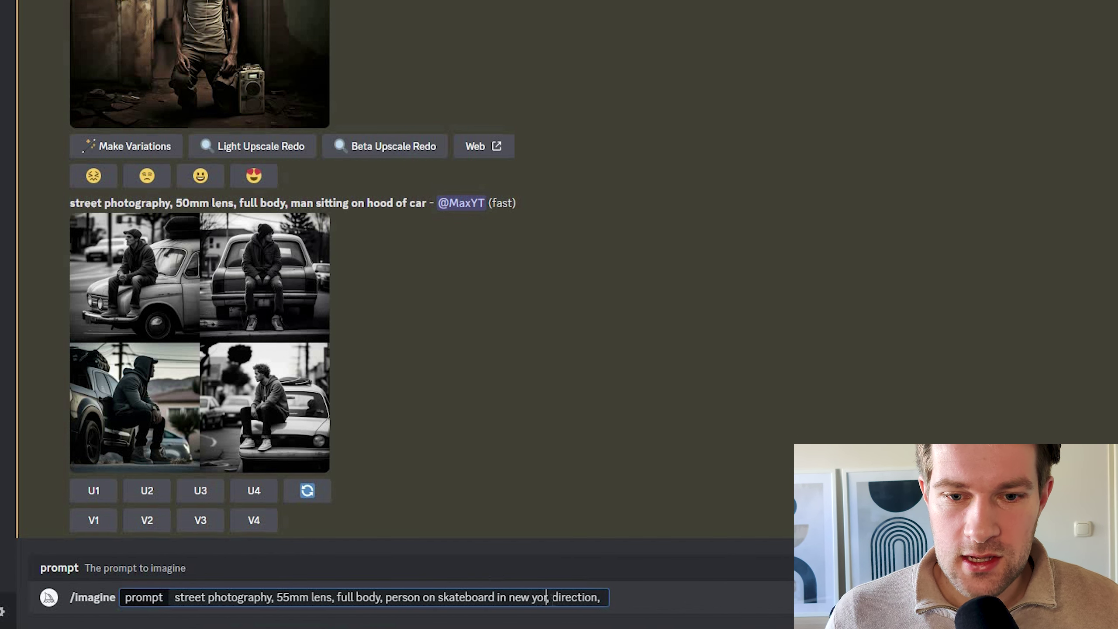
- Replace the direction placeholder in the skateboard prompt with "facing towards me"
key(Right)
key(Right)
key(shift+Right)
key(shift+Right)
key(shift+Right)
key(shift+Right)
key(shift+Right)
key(shift+Right)
key(shift+Right)
key(shift+Right)
key(shift+Right)
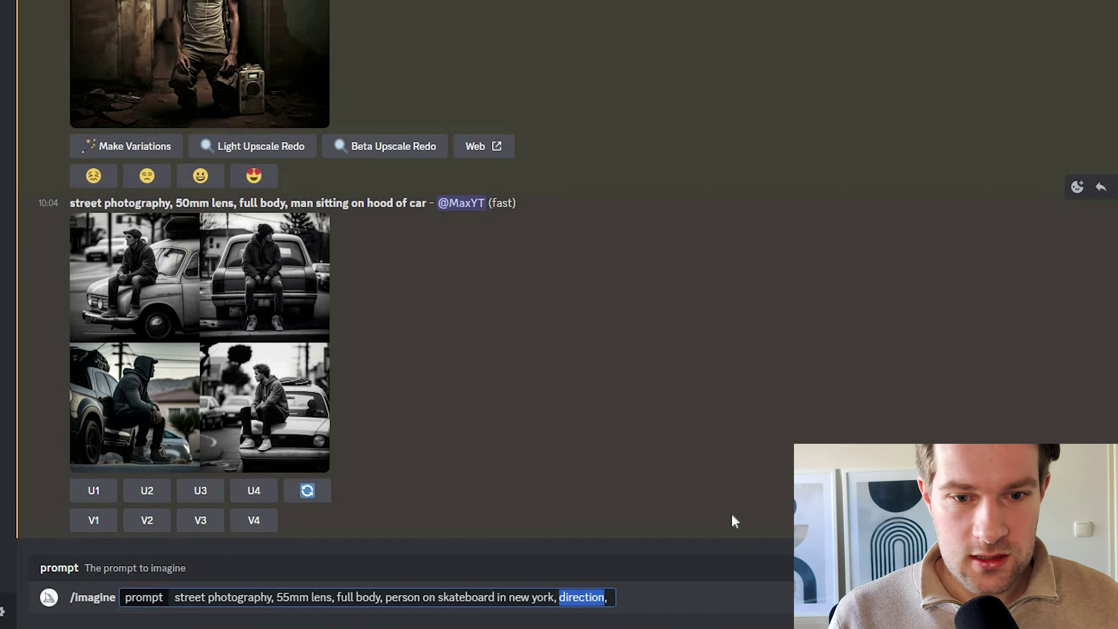
text(facing towa)
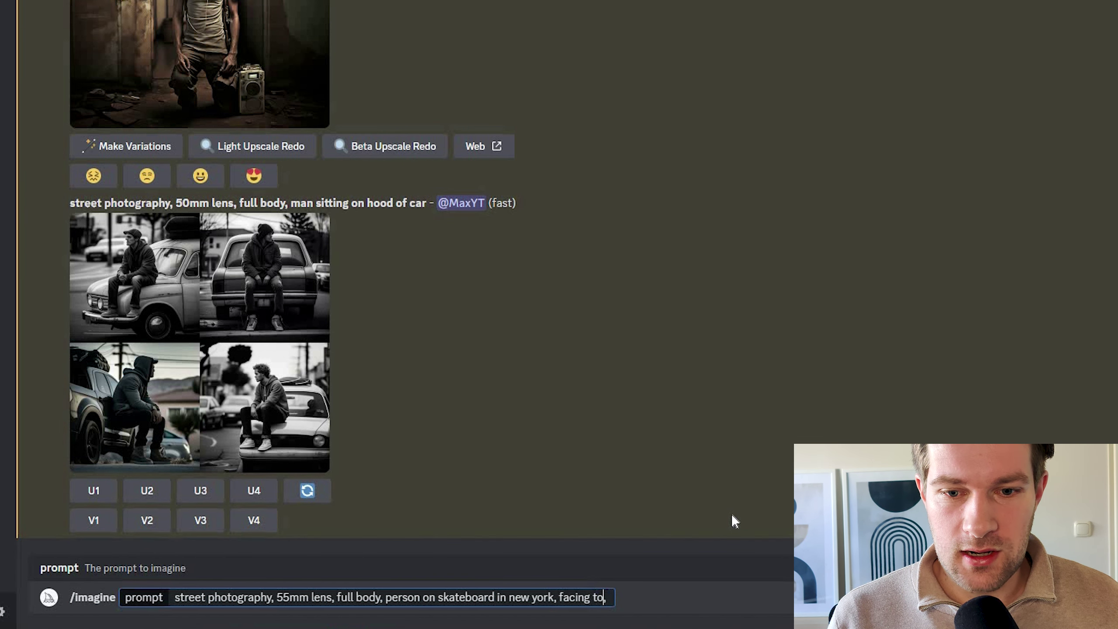
text(rds)
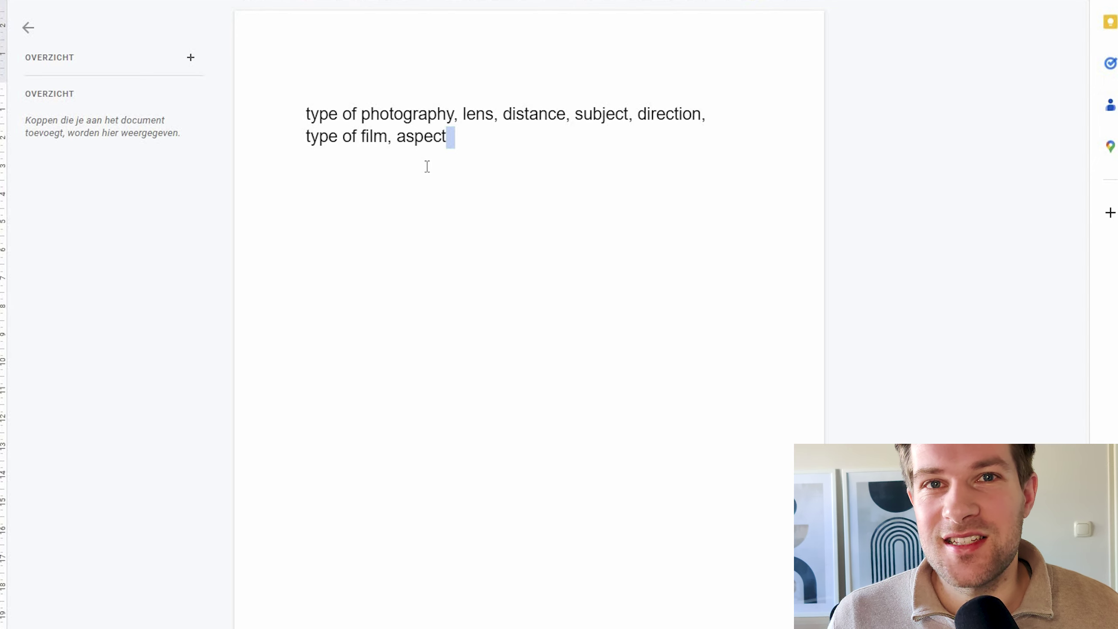
click(427, 165)
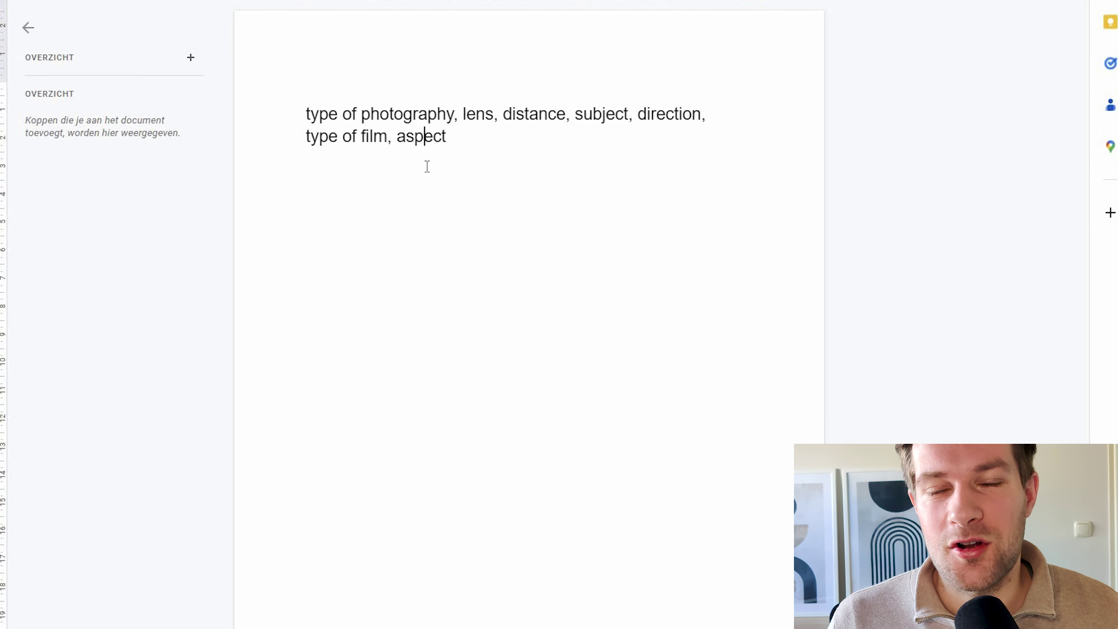
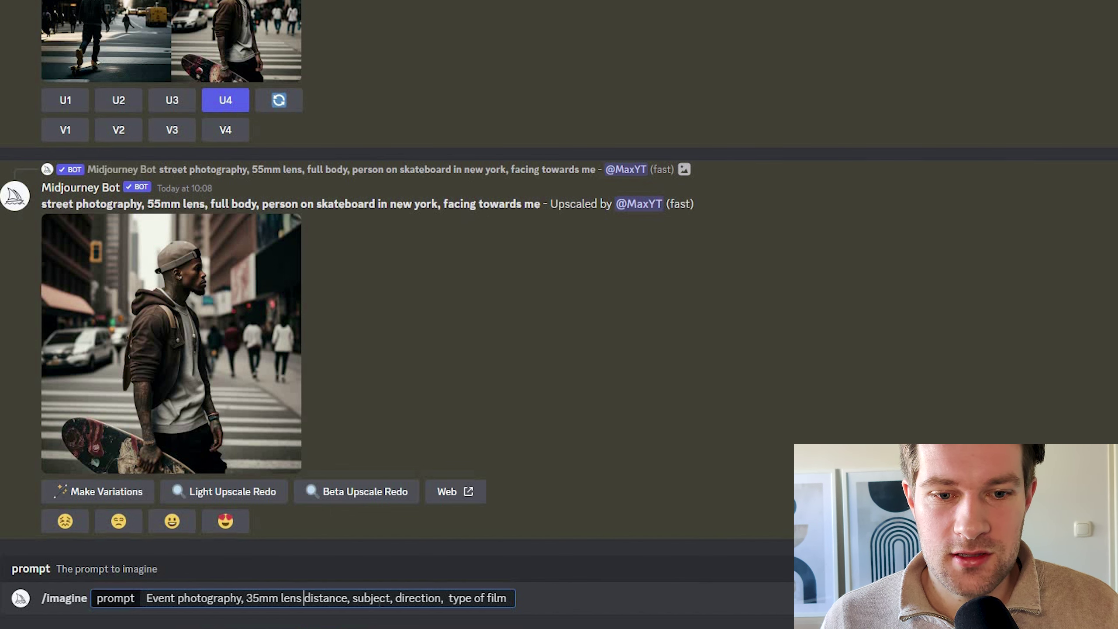
- Remove the distance from the 35mm event photography prompt and set its subject to "2 girls celebrating on a birthday"
shift+click(346, 601)
key(BackSpace)
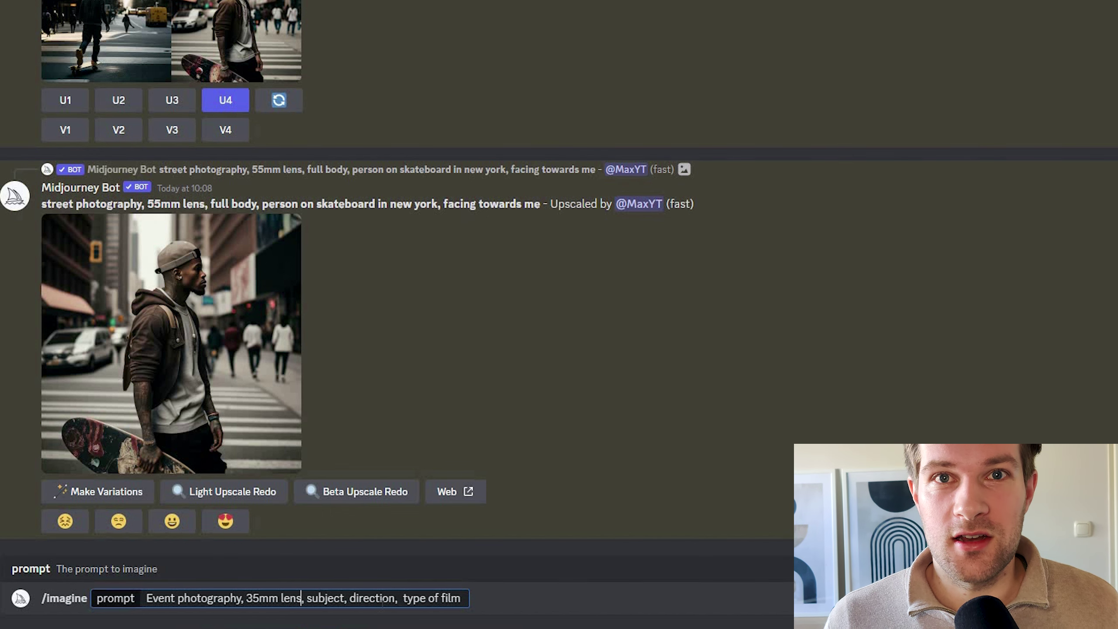
drag(307, 598, 345, 598)
text(2 girls)
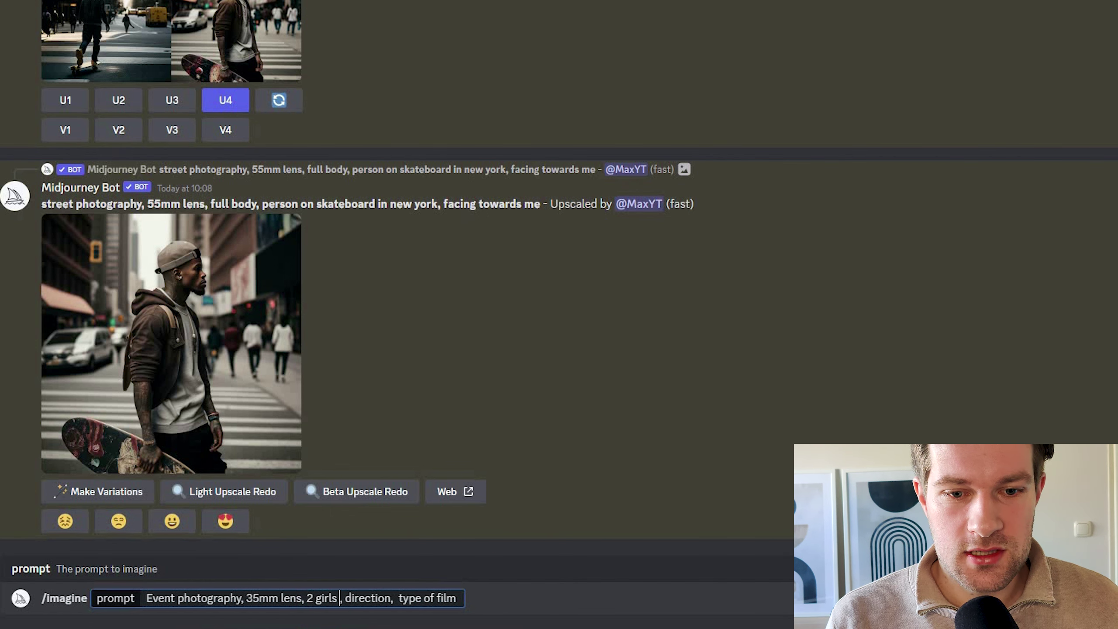
text( celebrating on a)
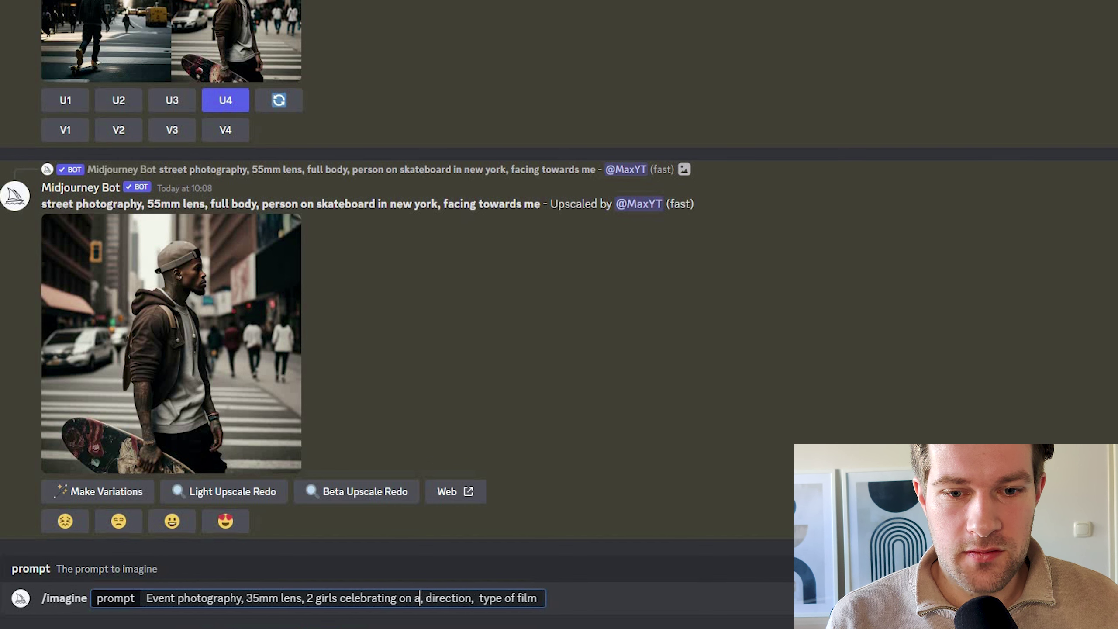
text( birthday)
- Remove the direction placeholder from the event photography prompt
key(Delete)
key(Delete)
key(Delete)
key(Delete)
key(Delete)
key(Delete)
key(Delete)
key(Delete)
key(Delete)
key(Delete)
key(Delete)
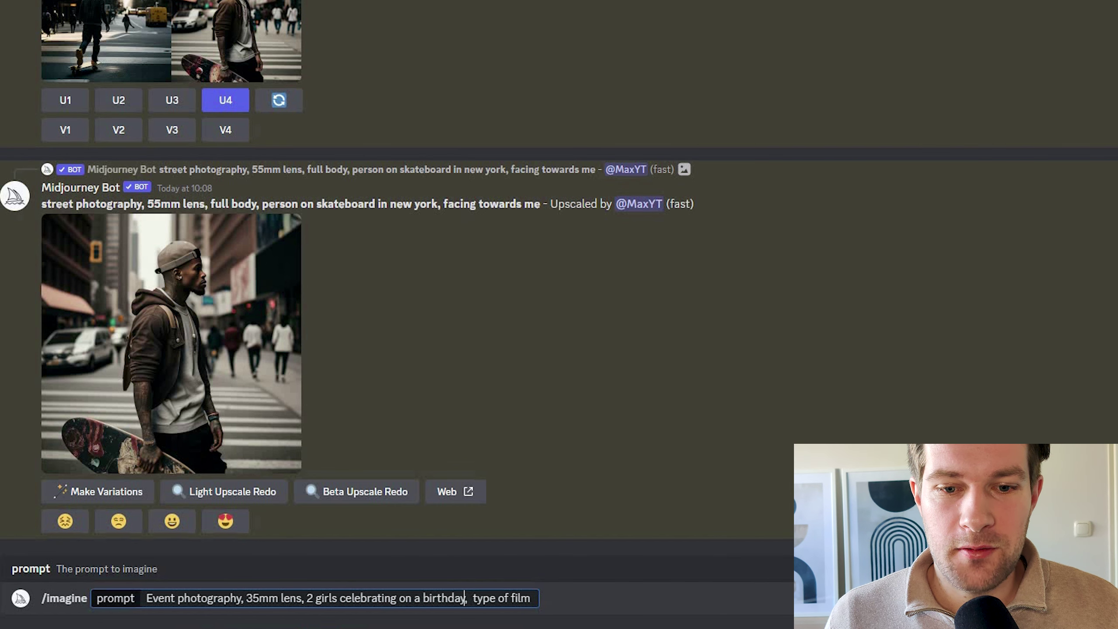
- Generate the birthday images with the film type set to "polaroid" and view the resulting grid
key(Right)
key(Right)
key(shift+End)
text(polaroid)
key(Return)
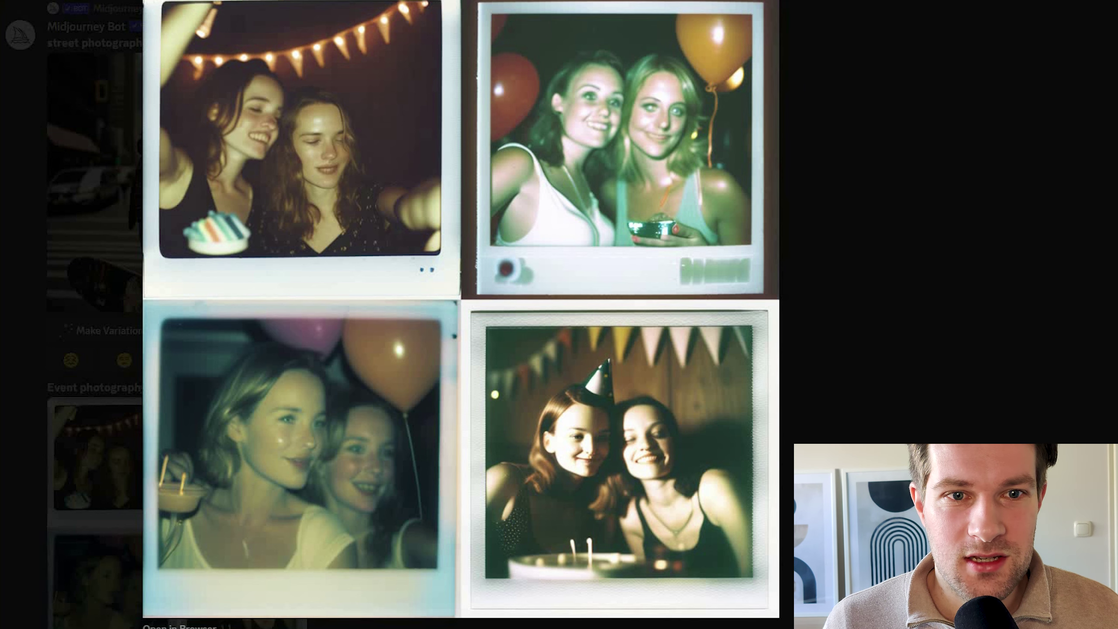
key(Escape)
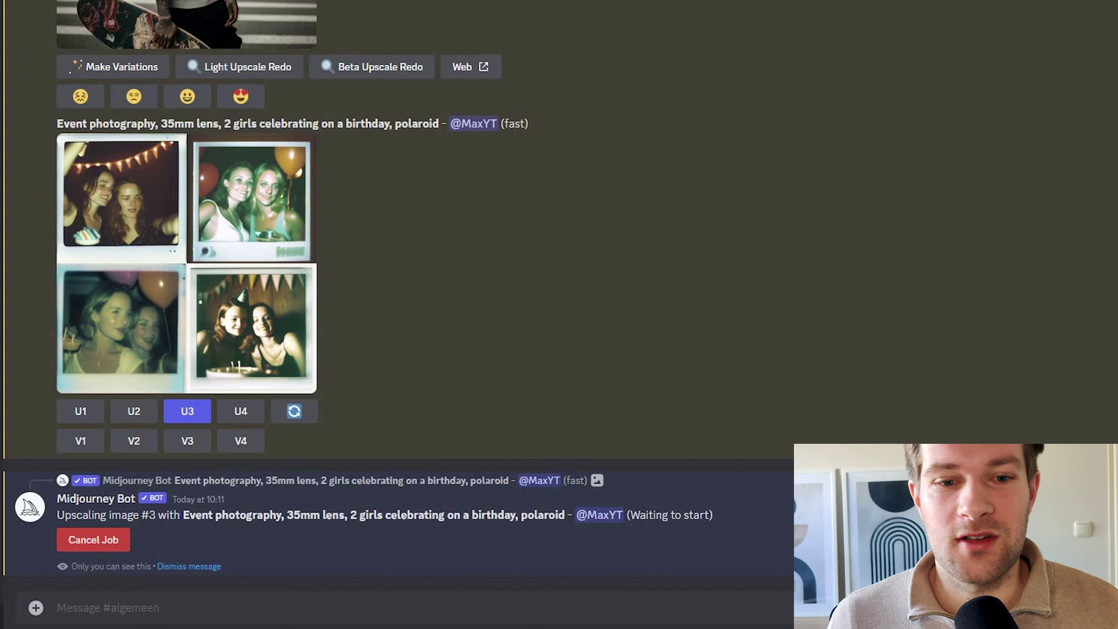
- Start a new imagine prompt from the full template including type of film and aspect, and set the photography type to "portrait"
text(/im)
key(Tab)
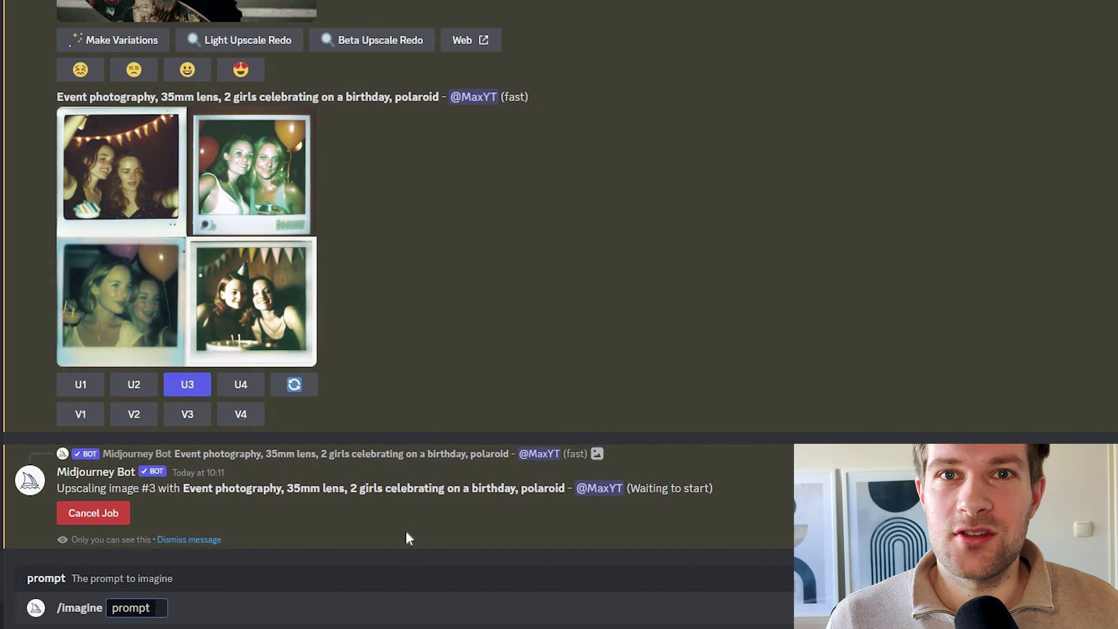
text(type of photography, lens, distance, subject, direction,  type of film, aspect)
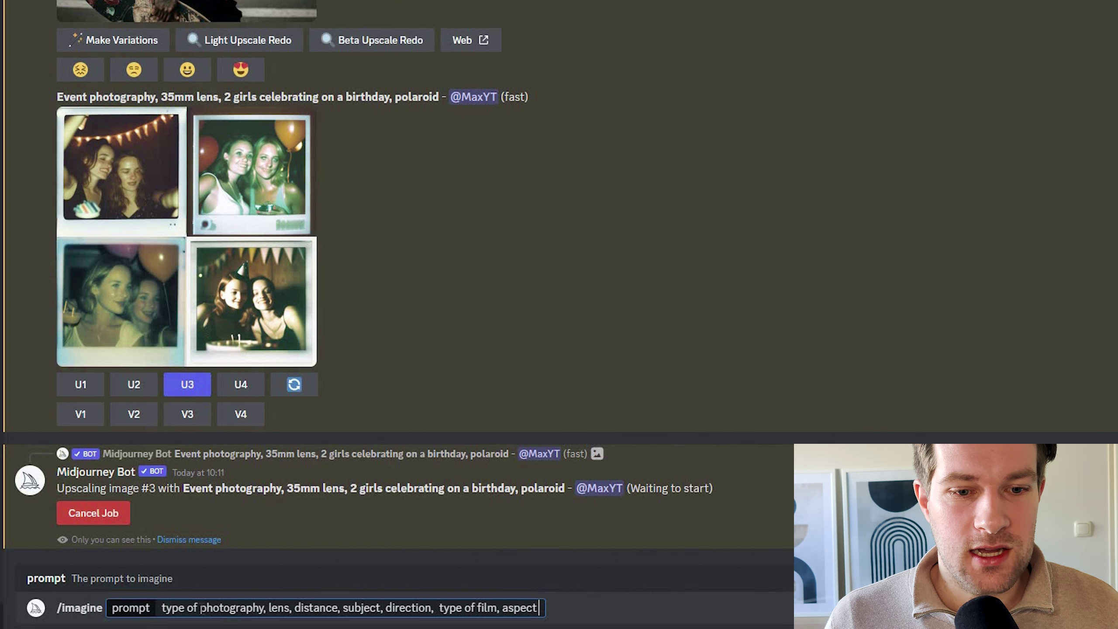
key(Home)
key(ctrl+shift+Right)
key(ctrl+shift+Right)
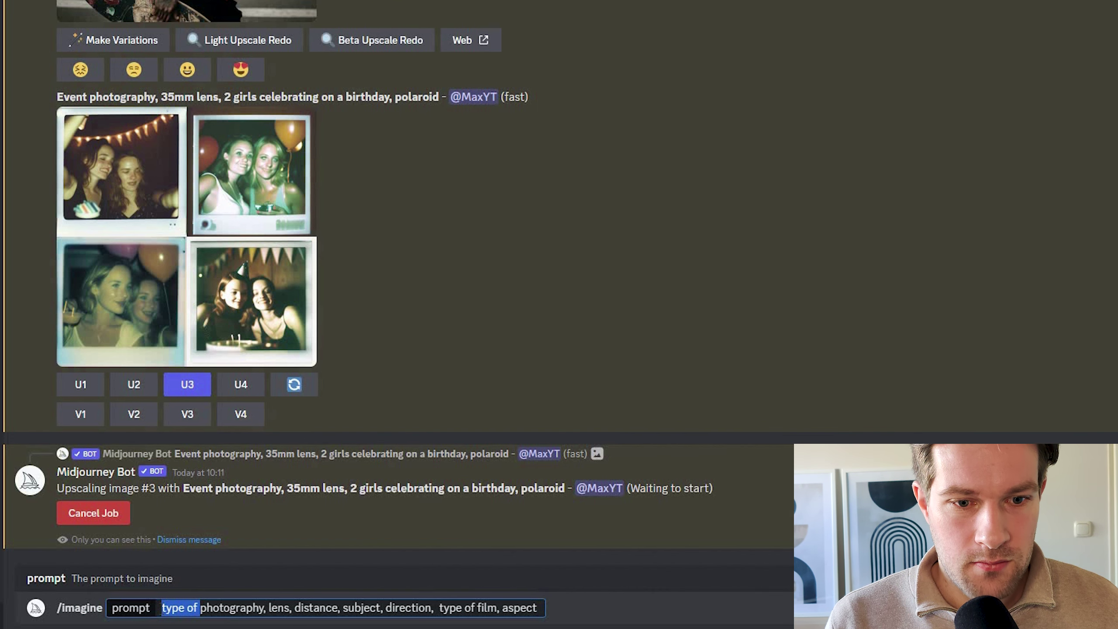
text(portrait)
- Set the portrait prompt's lens to "50mm lens" and its distance to "close up"
key(ctrl+Right)
key(ctrl+Right)
key(ctrl+shift+Right)
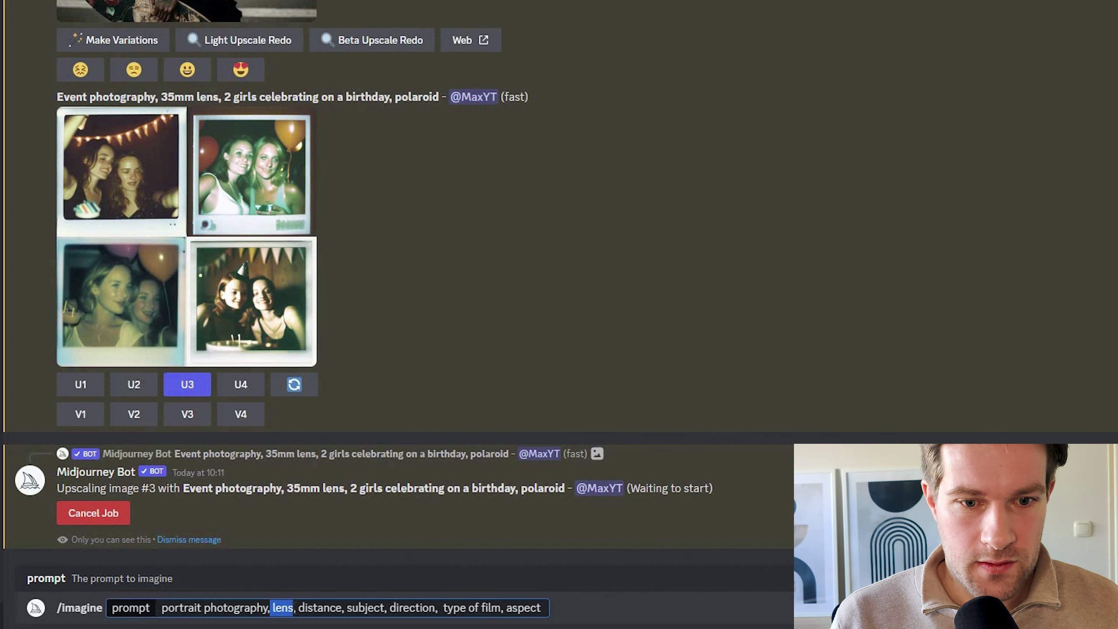
text(50mm lens)
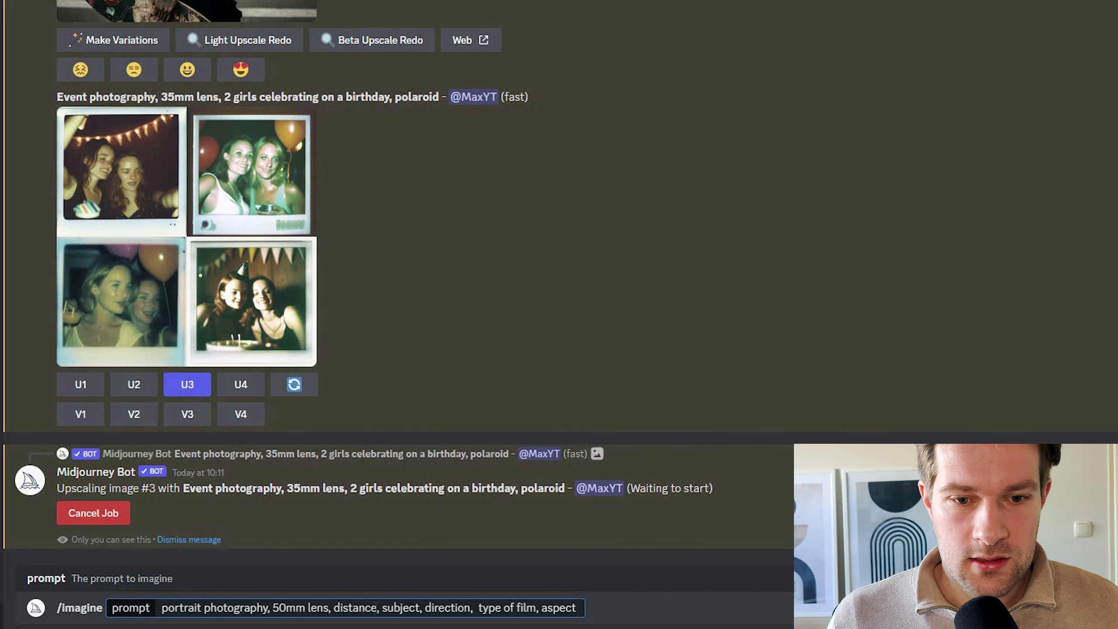
key(ctrl+Right)
key(ctrl+shift+Right)
text(c)
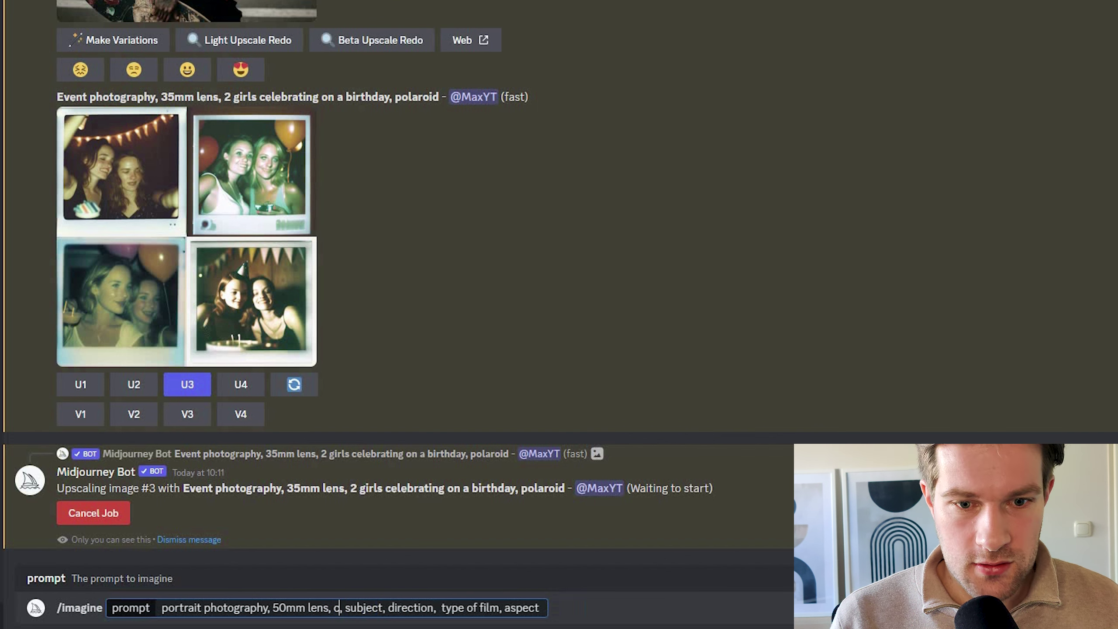
text(lose up)
- Replace the subject placeholder in the close-up portrait prompt with "girl in 30s"
key(ctrl+Right)
key(shift+Right)
key(shift+Right)
key(shift+Right)
key(shift+Right)
key(shift+Right)
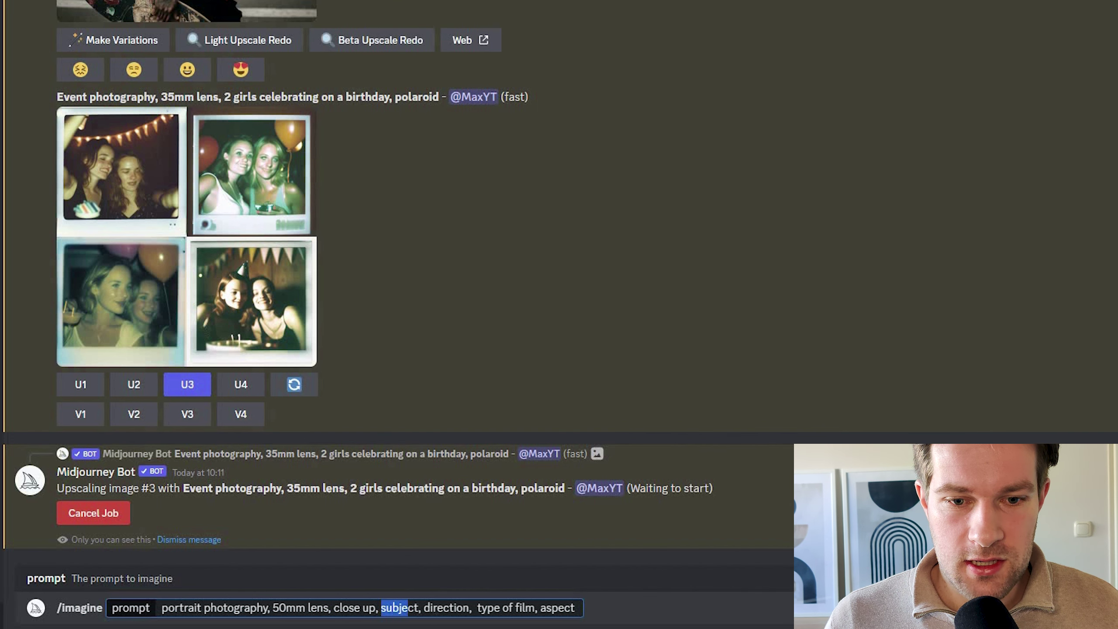
key(shift+Right)
key(shift+Right)
text(girl in 30s)
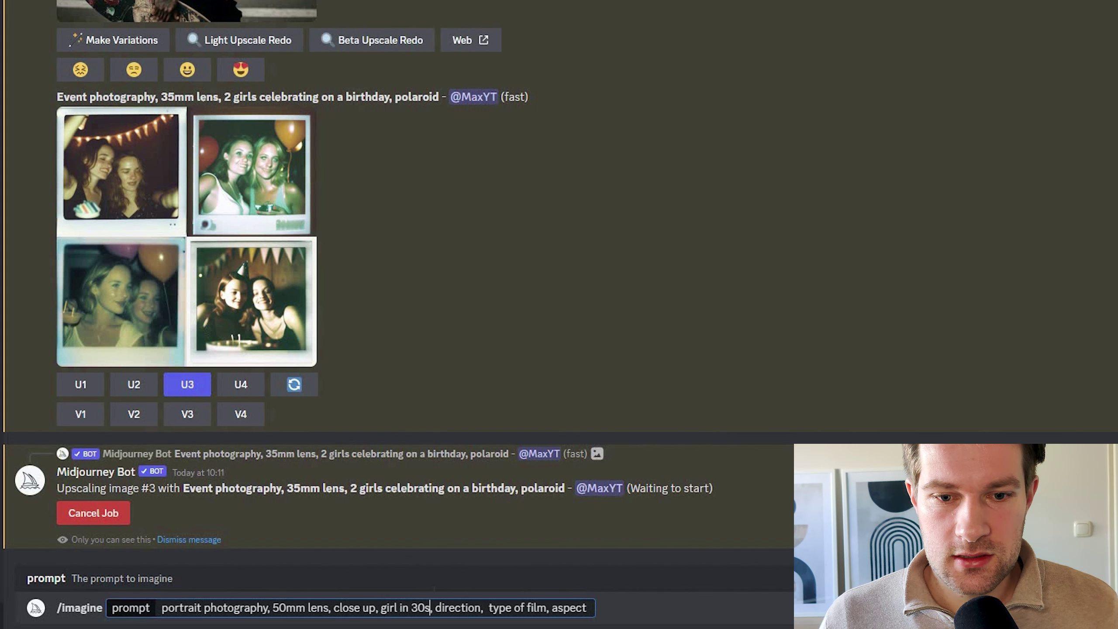
- Replace the direction placeholder in the portrait prompt with "emotive eyes"
key(ctrl+Right)
key(ctrl+shift+Right)
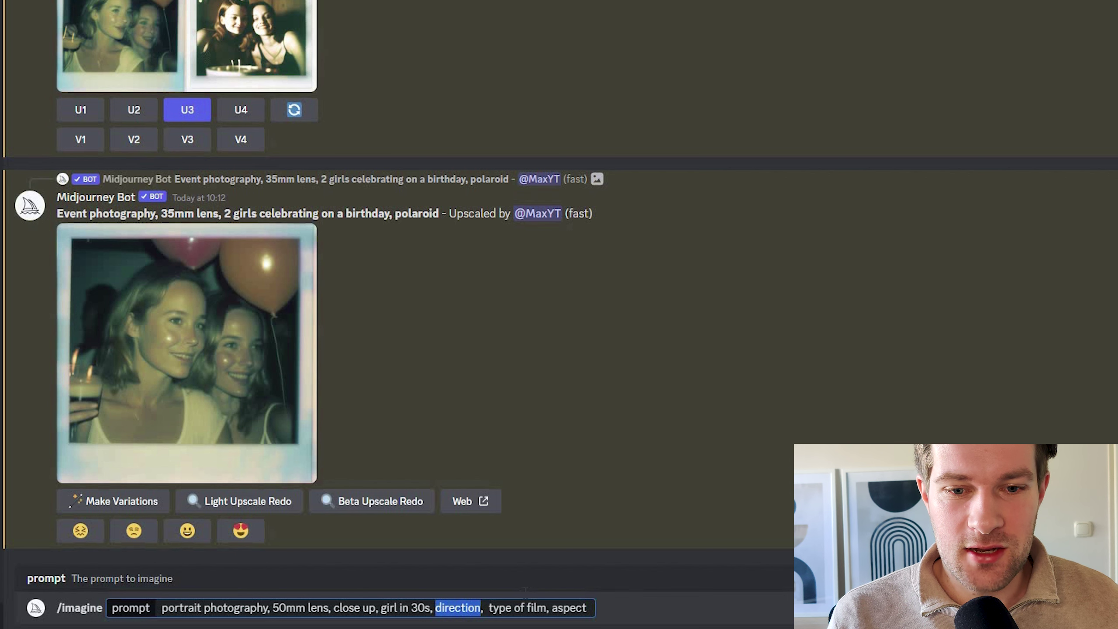
text(emotive eyes)
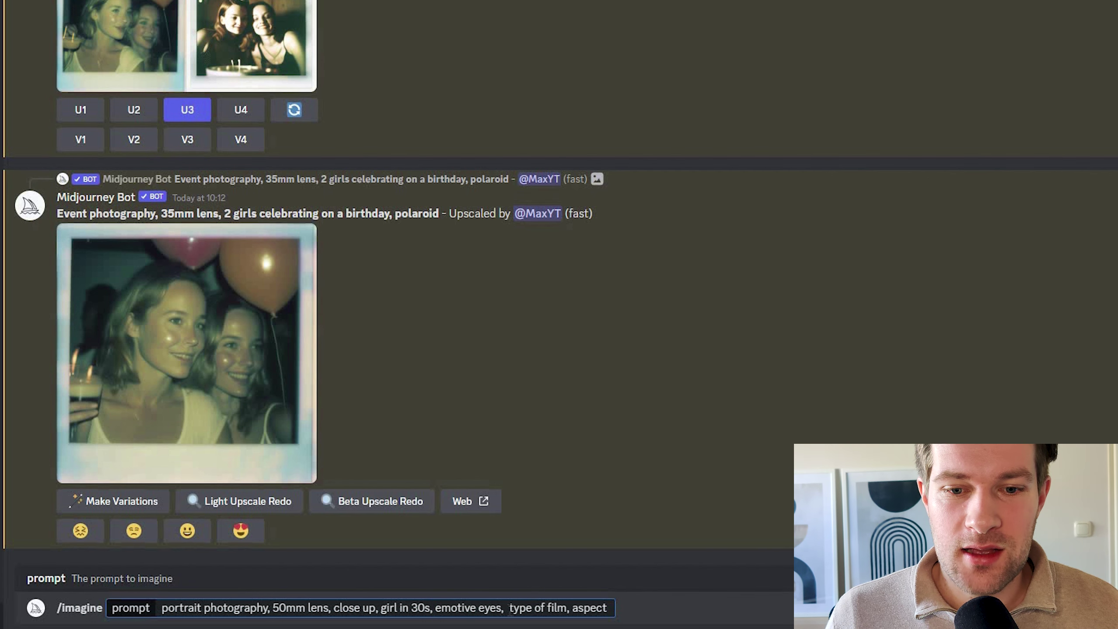
- Replace the film type and aspect placeholders in the portrait prompt with "--ar 2:3" and submit it
drag(508, 609, 573, 609)
key(BackSpace)
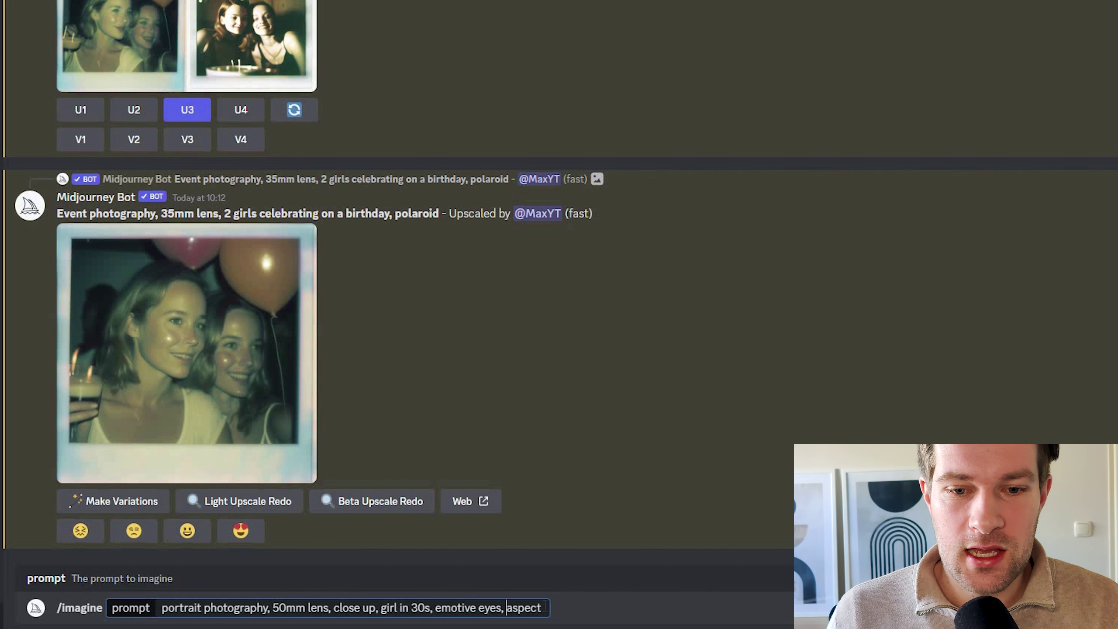
key(BackSpace)
key(BackSpace)
key(Delete)
key(Delete)
key(Delete)
key(Delete)
key(Delete)
key(Delete)
text(--ar 2:3)
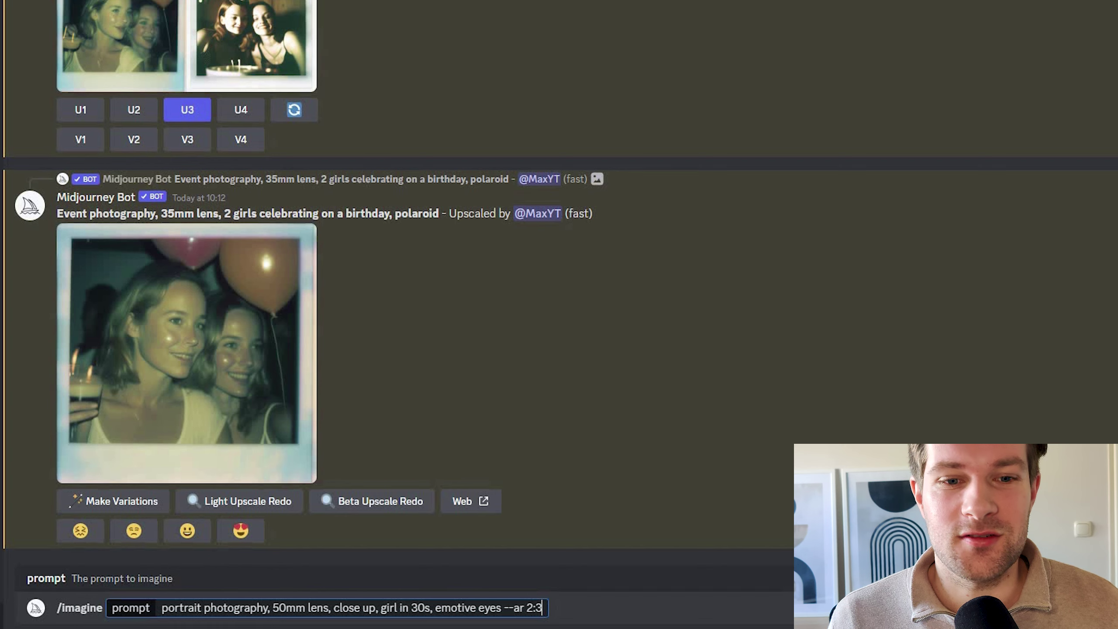
key(Return)
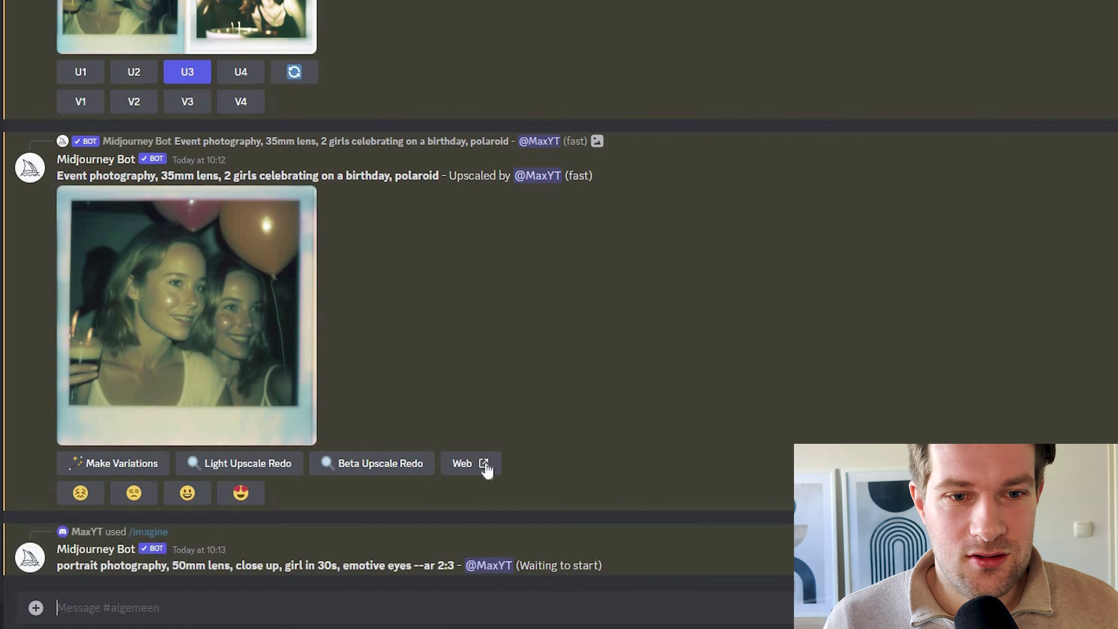
- View the upscaled birthday polaroid and the generated close-up portrait grid at enlarged size
click(210, 315)
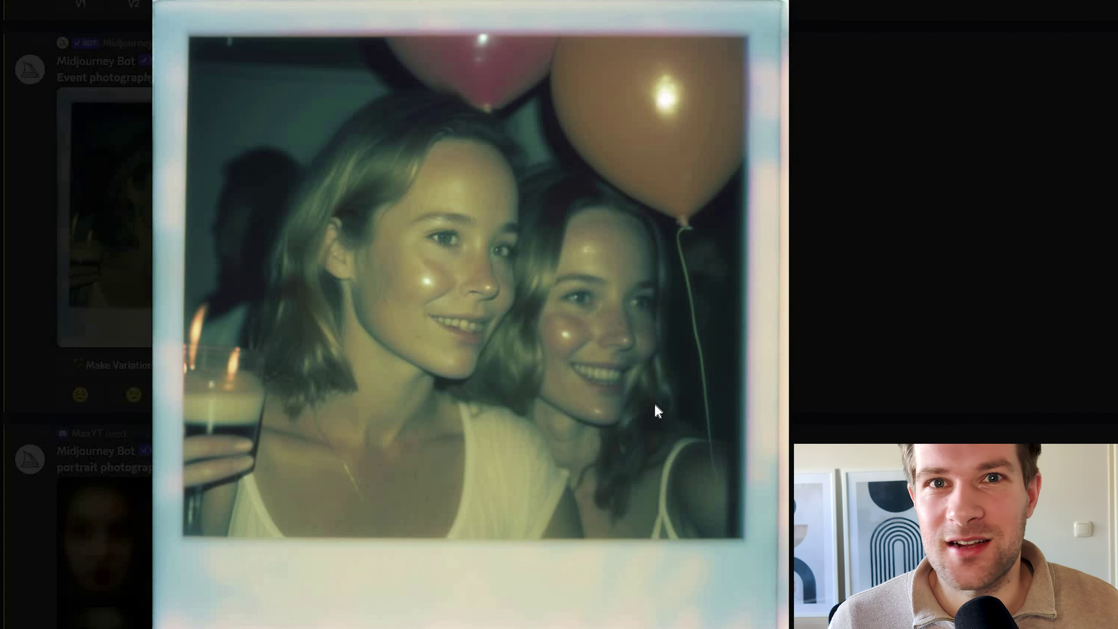
click(876, 376)
click(212, 489)
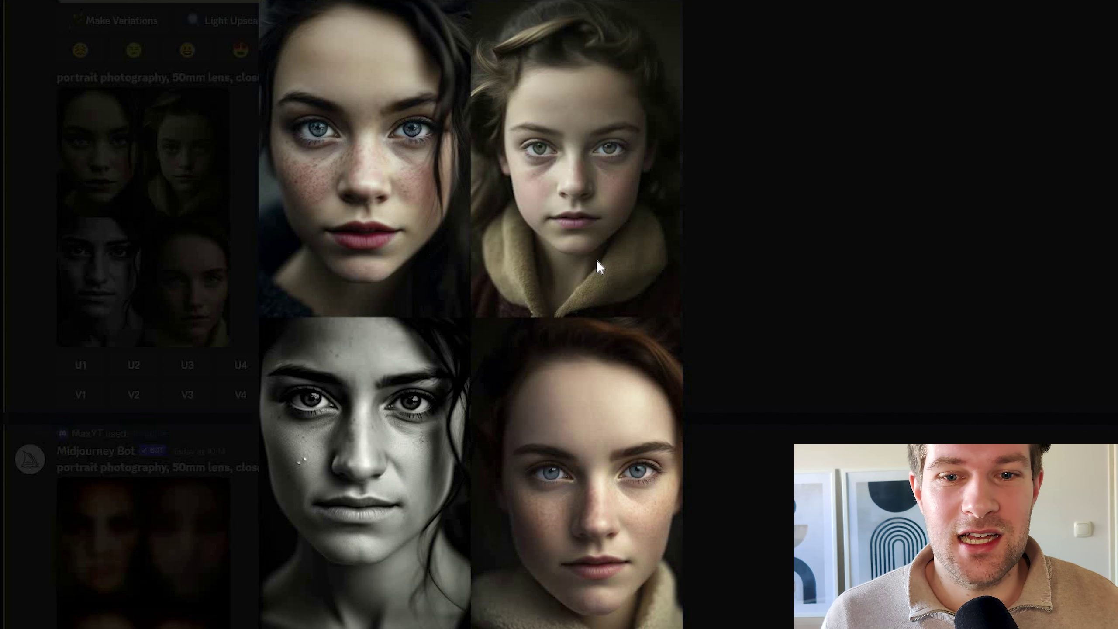
key(Escape)
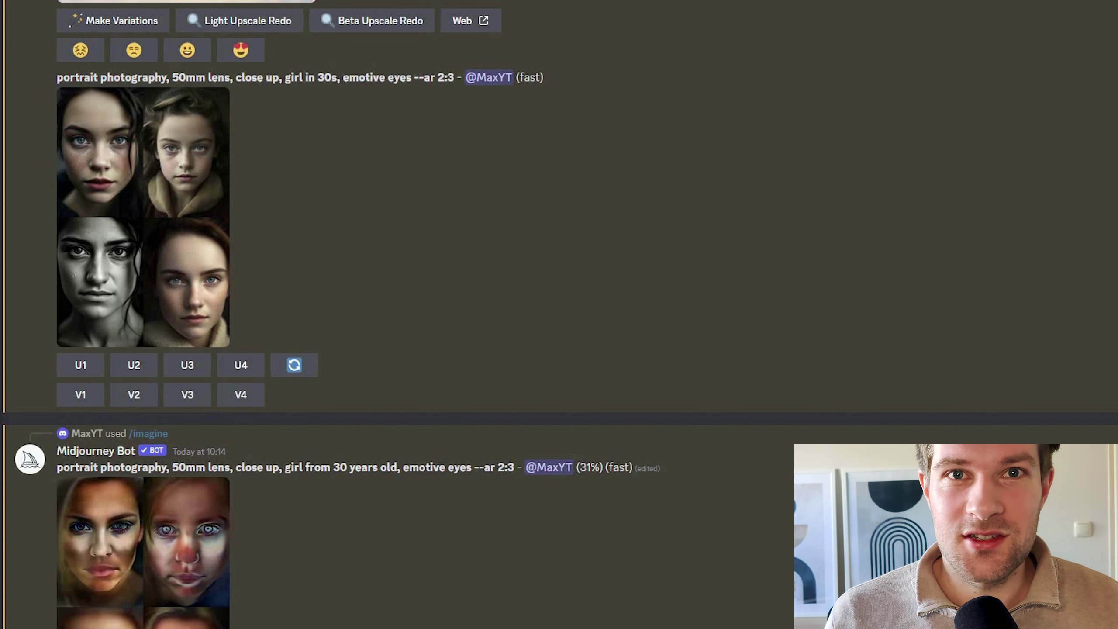
- In a new imagine prompt based on the portrait one, set the photography type to "tilt shift" and remove the lens and distance
text(til)
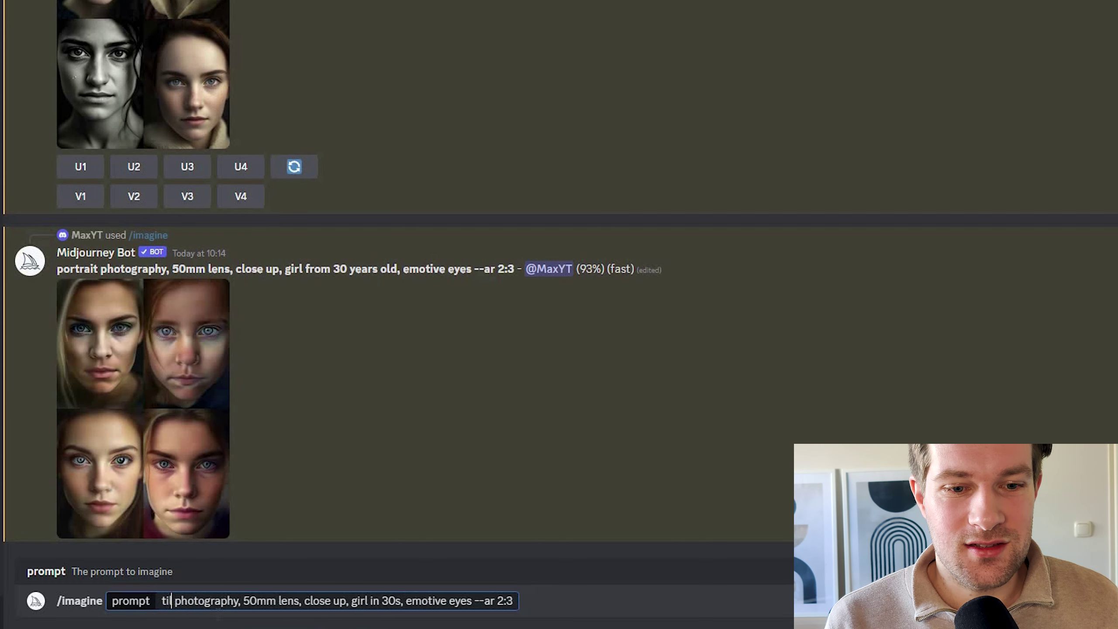
text(t shift)
key(ctrl+Right)
key(ctrl+Right)
key(ctrl+shift+Right)
key(ctrl+shift+Right)
key(ctrl+shift+Right)
key(ctrl+shift+Right)
key(BackSpace)
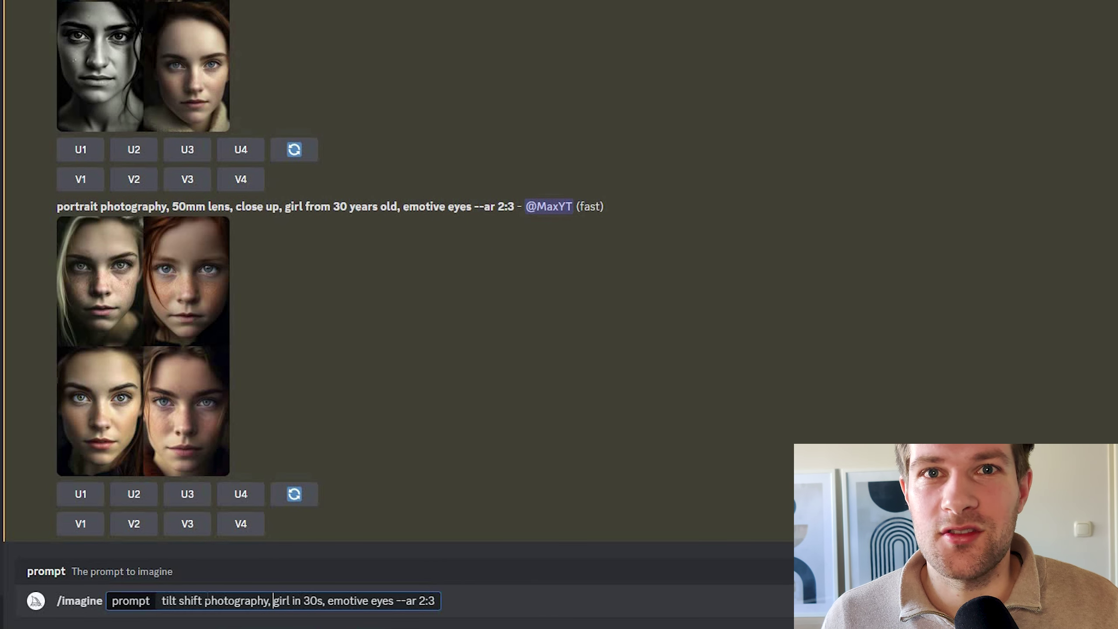
- Replace the subject of the tilt shift prompt with "amsterdam in sunset"
shift+click(322, 601)
text(amsterdam )
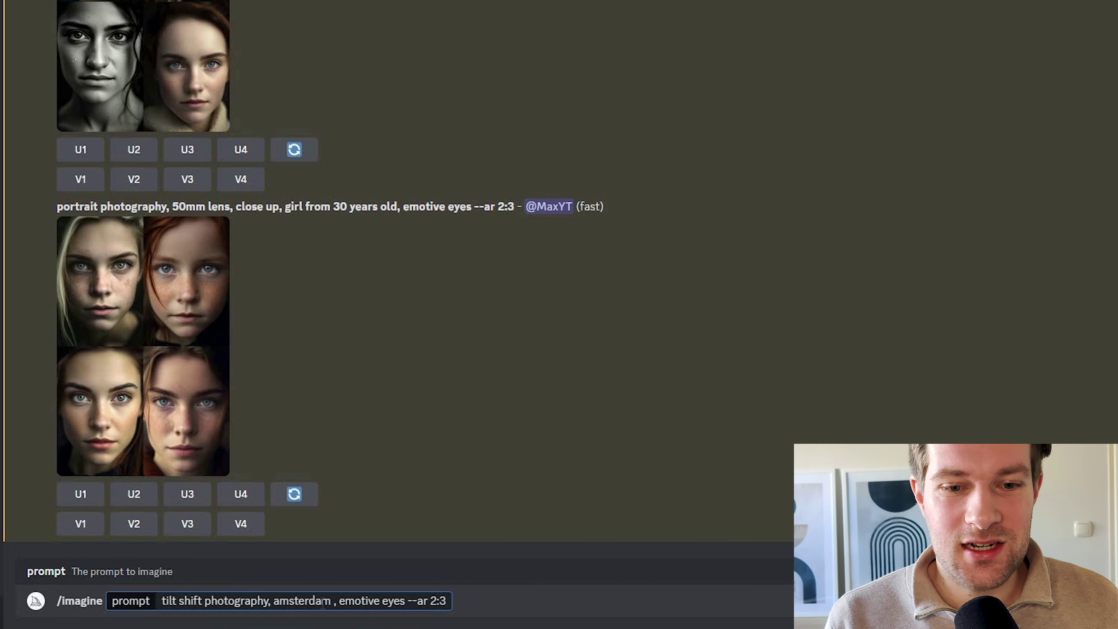
text(in sunse)
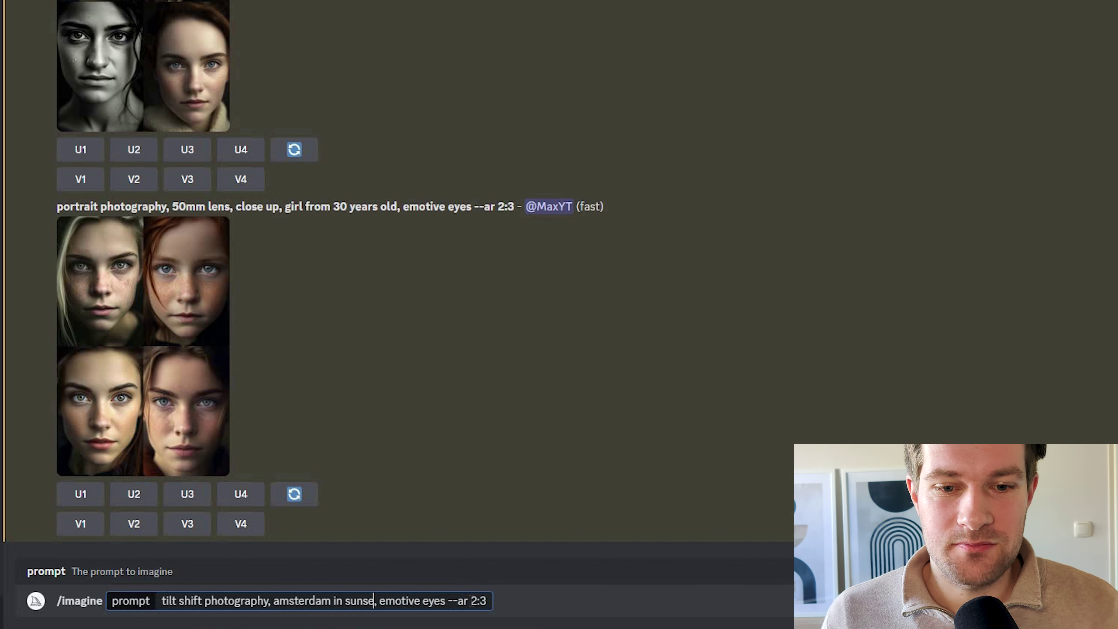
text(t)
- Remove "emotive eyes" from the tilt shift prompt and submit it with the aspect ratio "--ar 3:2"
key(ctrl+shift+Right)
key(ctrl+shift+Right)
key(ctrl+shift+Right)
key(BackSpace)
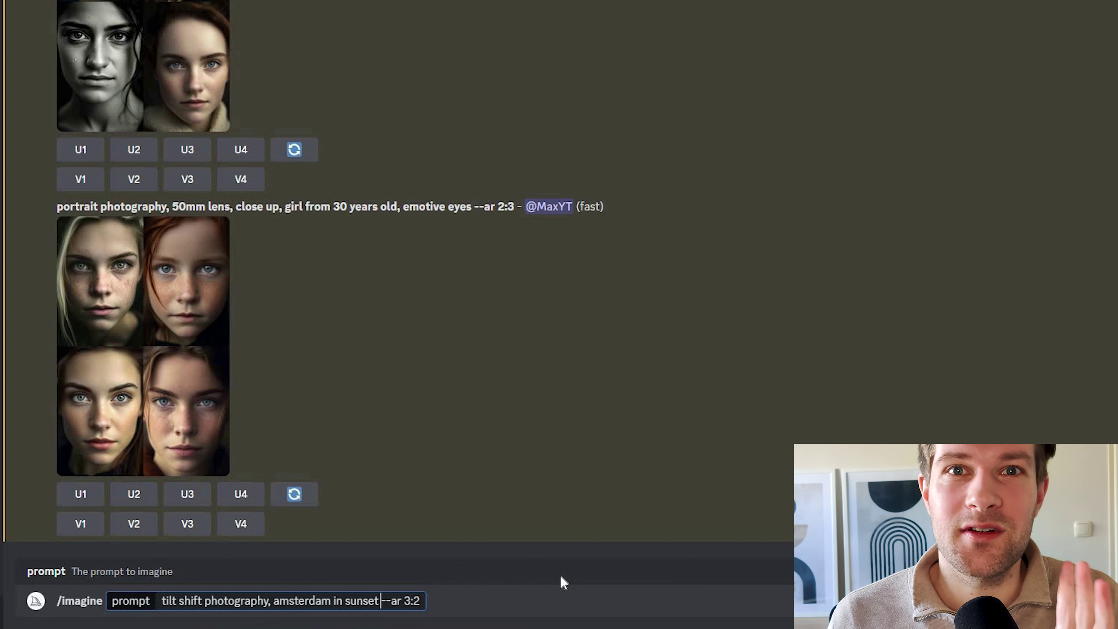
key(Return)
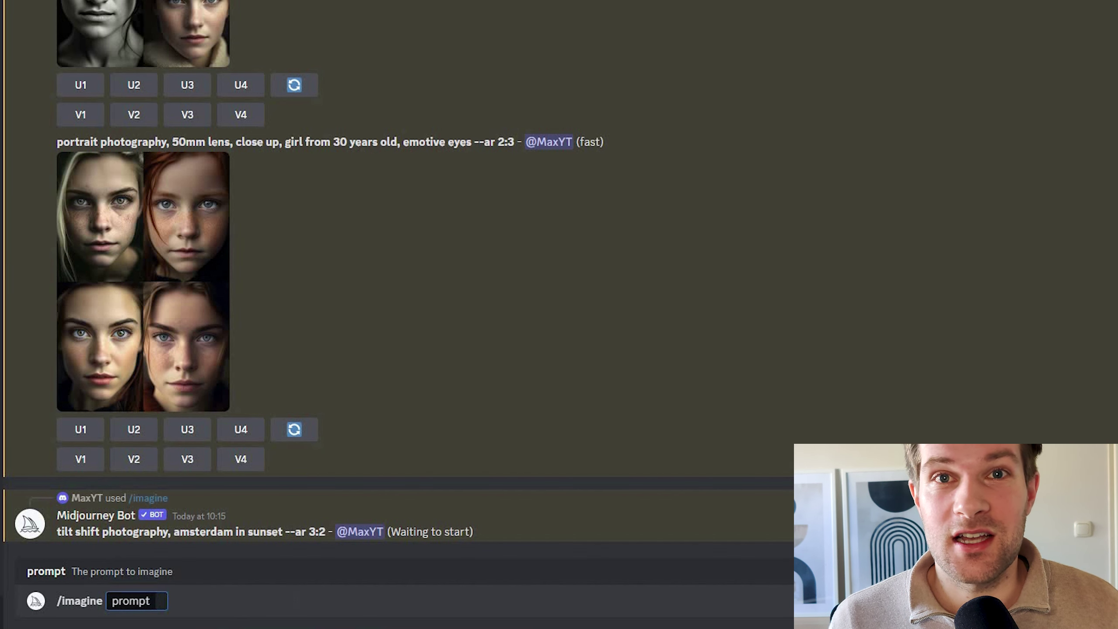
- Start another imagine prompt from the Amsterdam prompt text and change its photography type to "long exposure"
text(tilt shift photography, amsterdam in sunset --ar 3:2 -)
key(Home)
key(ctrl+shift+Right)
key(ctrl+shift+Right)
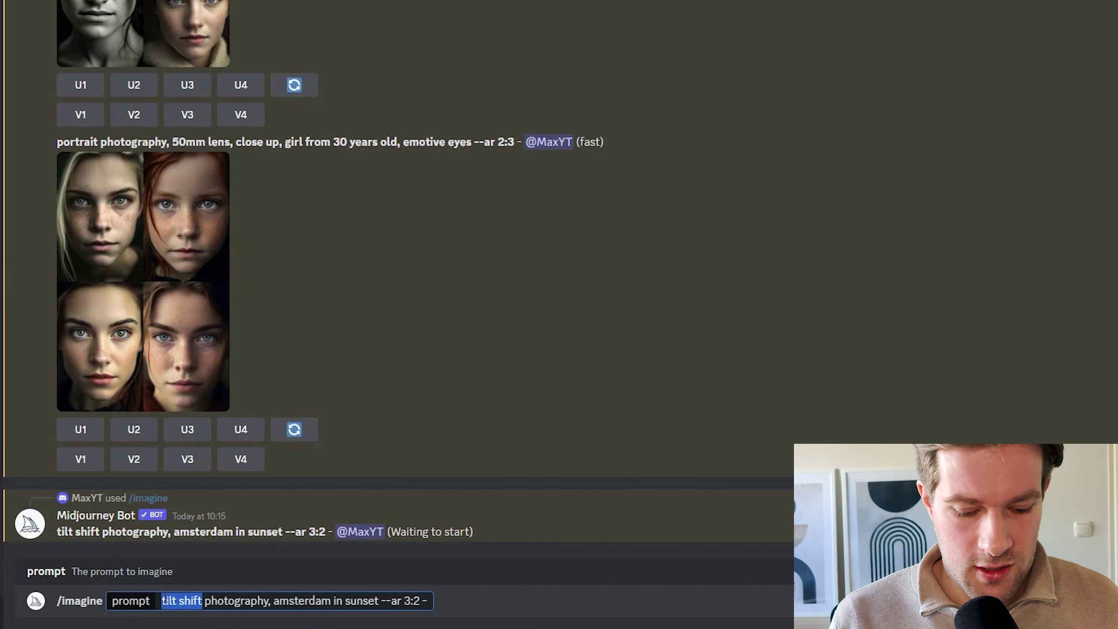
text(long expo)
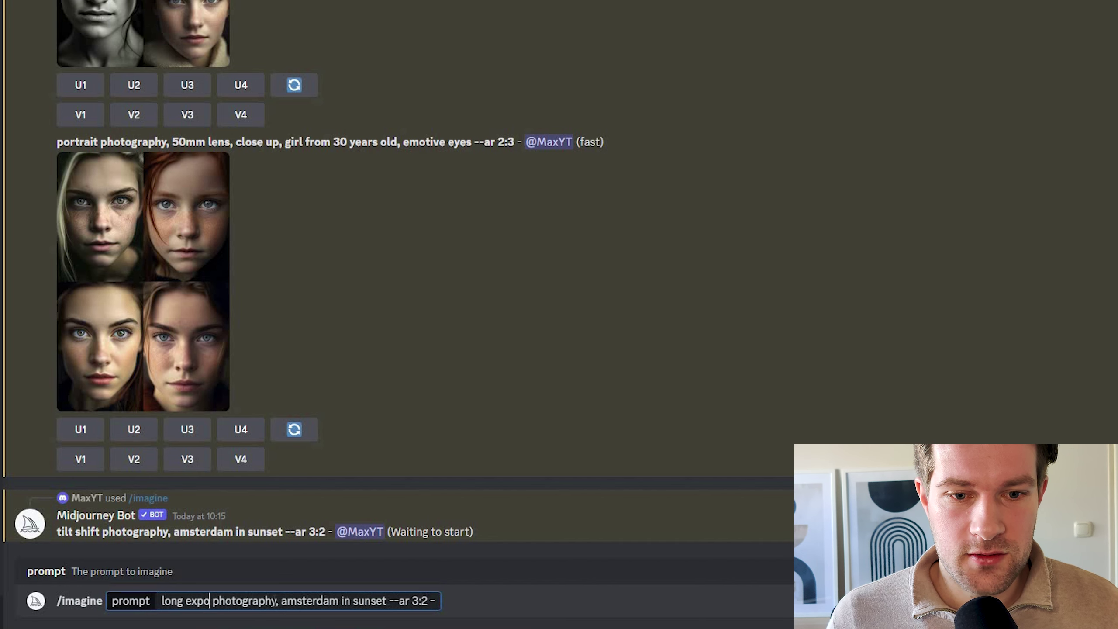
text(sure)
- Replace the subject of the long exposure prompt with "new york at night"
key(ctrl+Right)
key(ctrl+Right)
key(ctrl+shift+Right)
key(ctrl+shift+Right)
key(ctrl+shift+Right)
text(new yor)
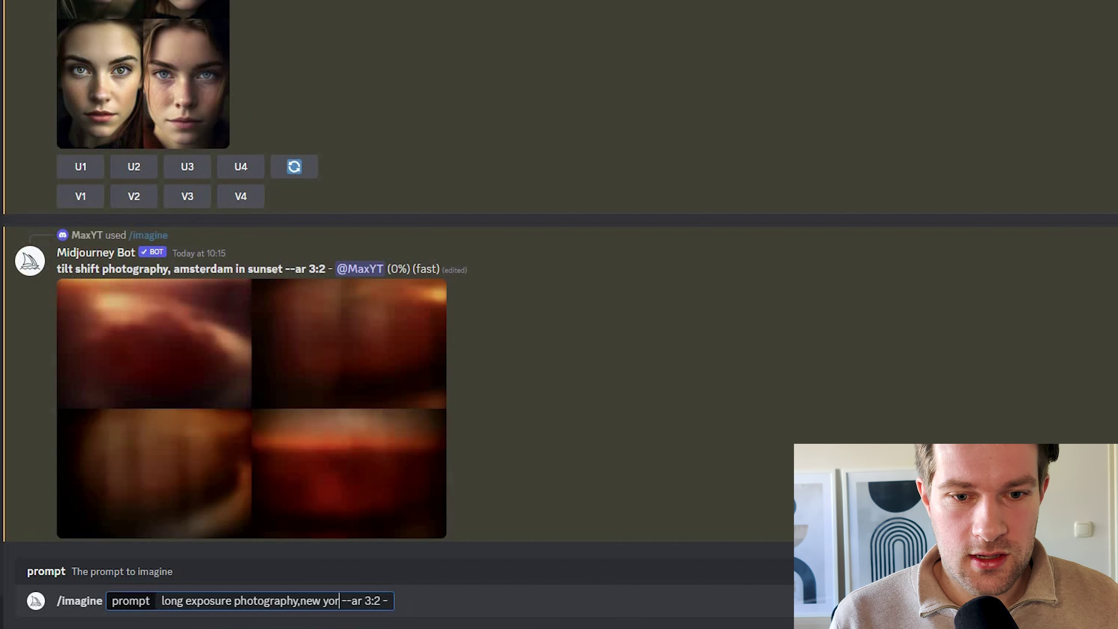
text(k at nig)
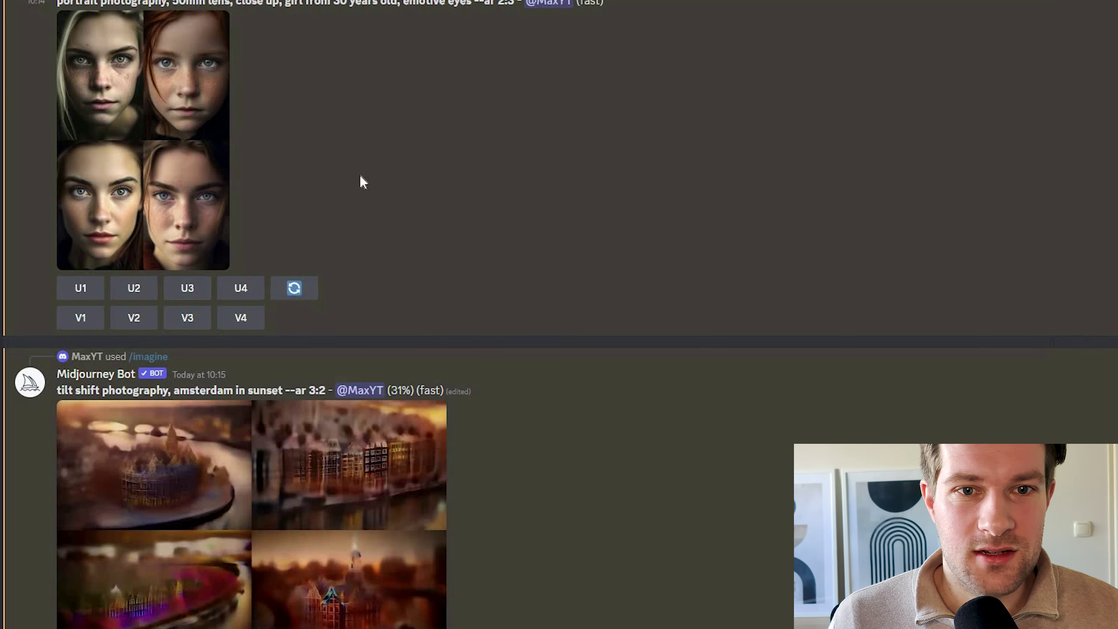